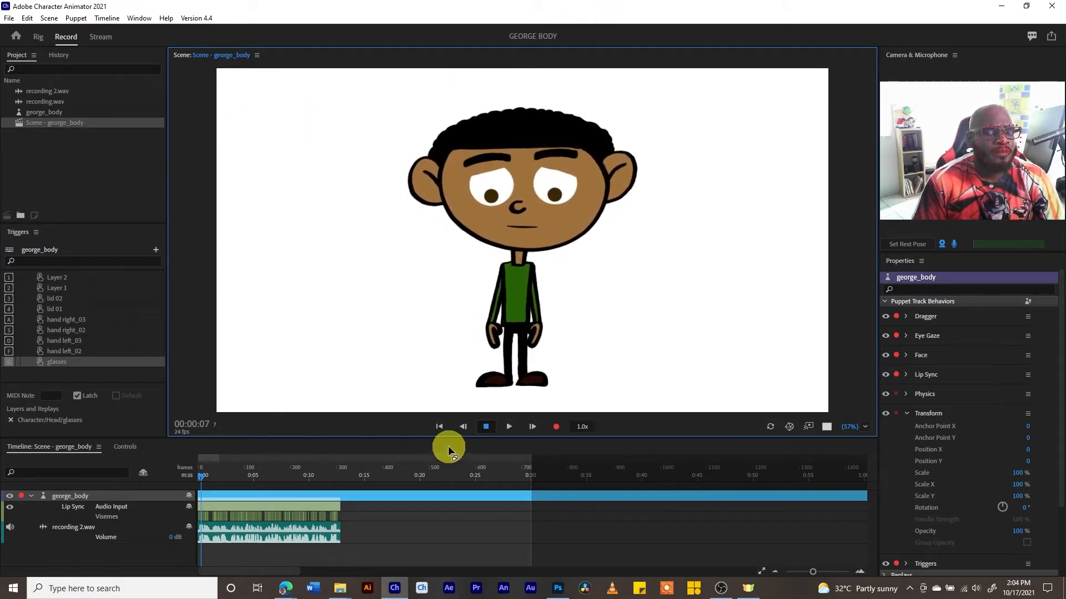
Play the scene to review the puppet's existing lip sync with the recorded audio
{"action": "key", "text": "space"}
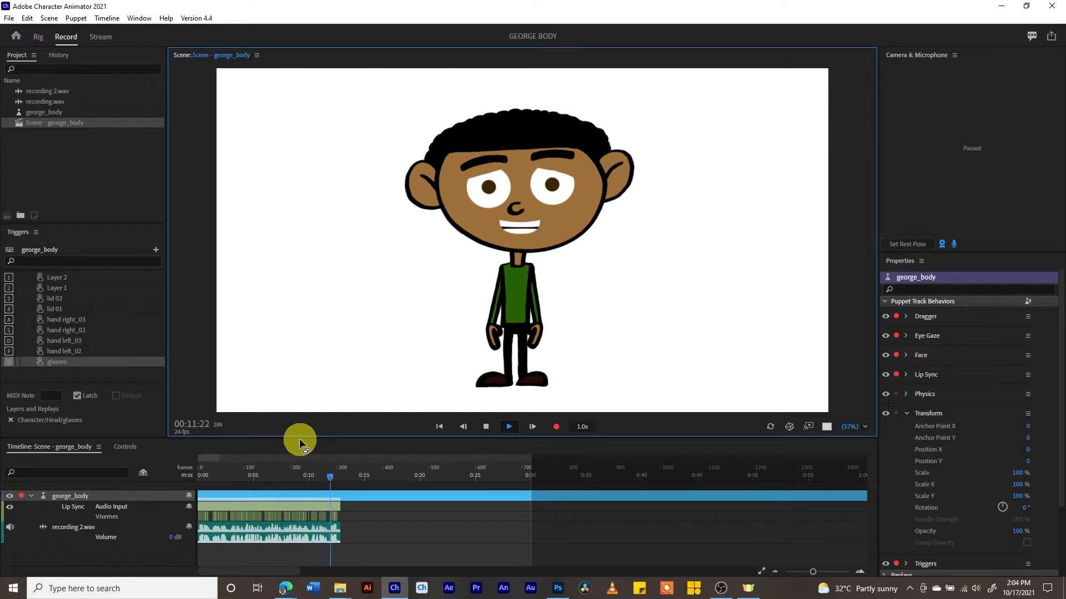
{"action": "key", "text": "space"}
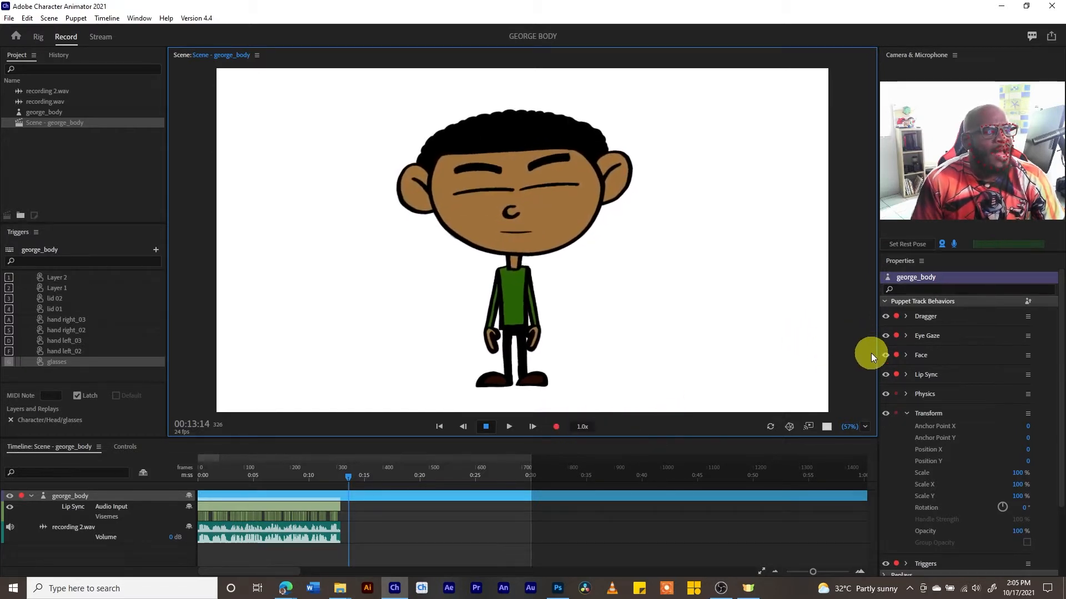
Disarm the Eye Gaze and Dragger behaviors and turn off the microphone input, with the playhead at the start of the timeline
{"action": "left_click", "coordinate": [897, 335]}
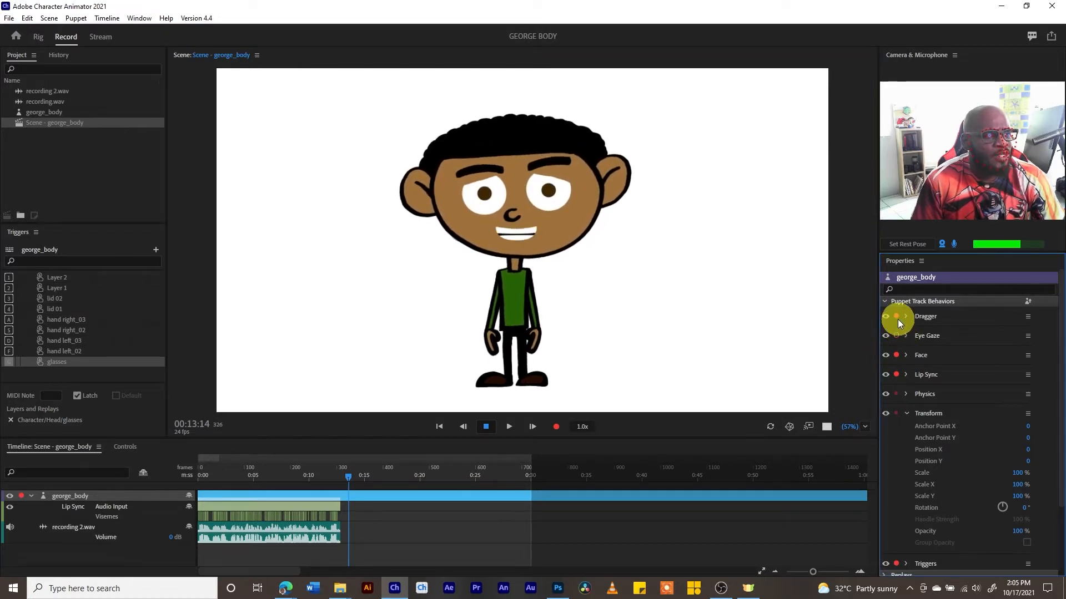
{"action": "left_click", "coordinate": [896, 316]}
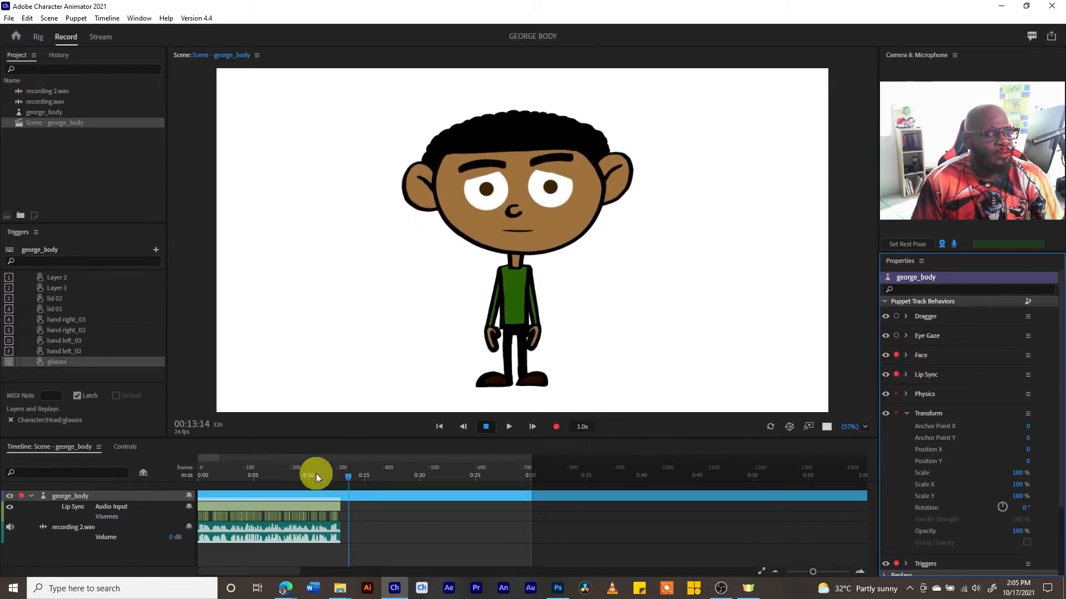
{"action": "left_click_drag", "start_coordinate": [301, 470], "coordinate": [184, 460]}
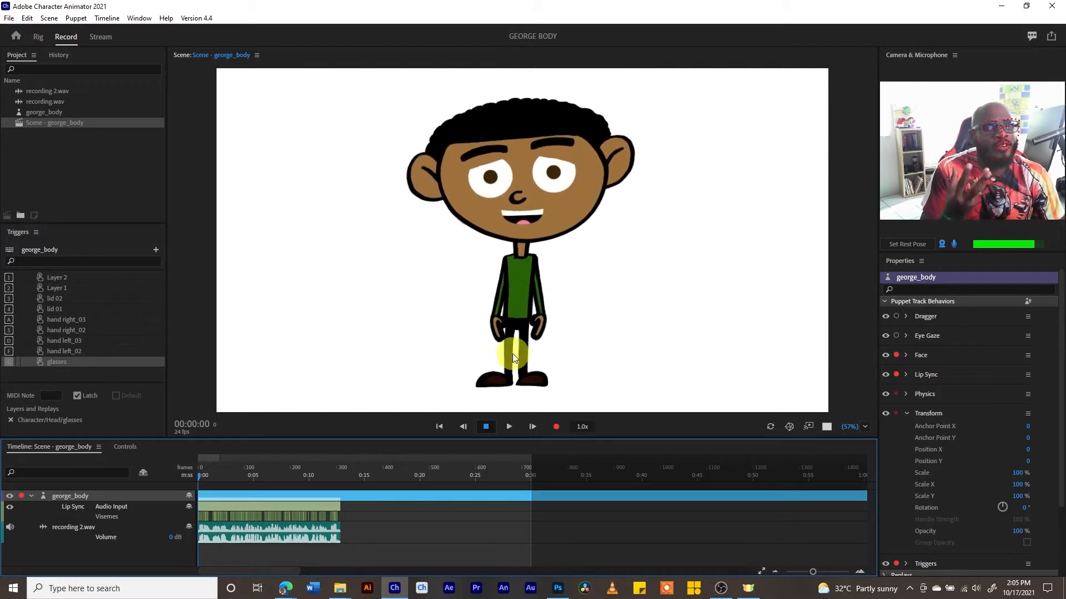
{"action": "left_click", "coordinate": [954, 243]}
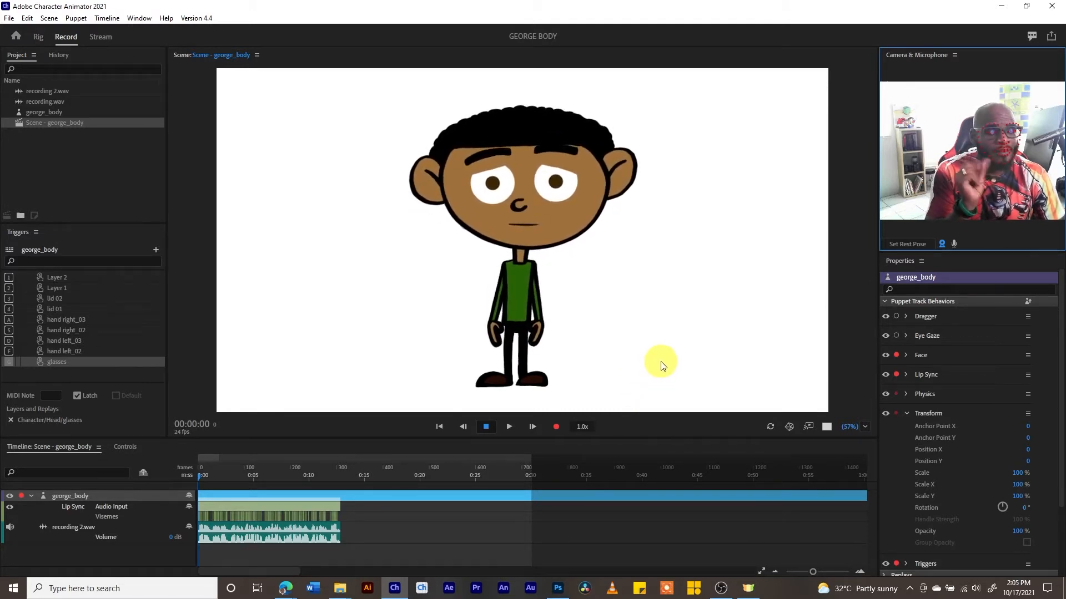
Record a Face camera take from the start past the end of the audio and play it back from the beginning
{"action": "left_click", "coordinate": [555, 425]}
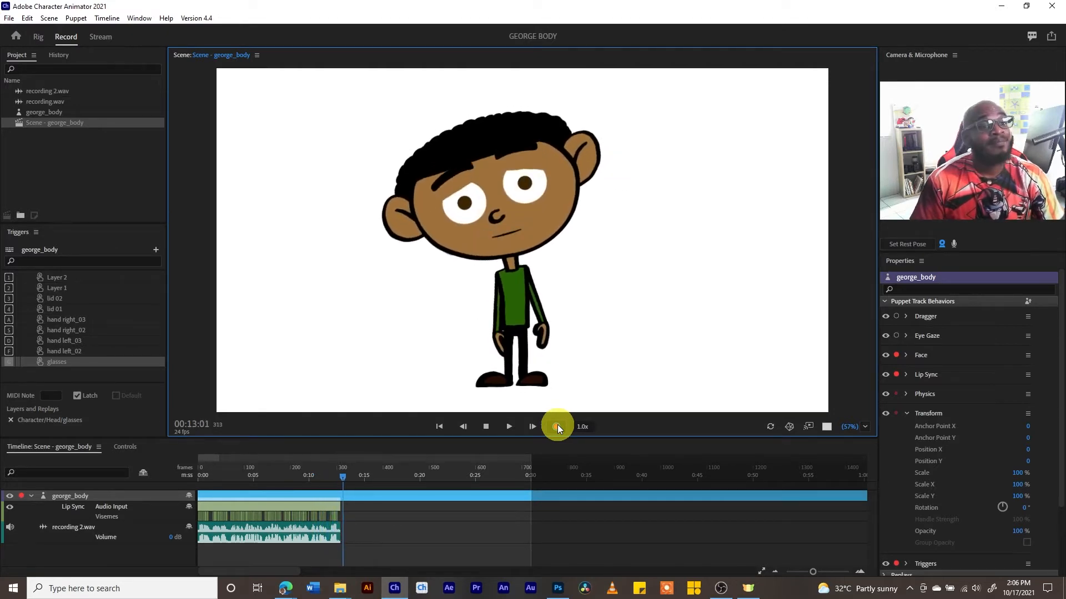
{"action": "left_click", "coordinate": [557, 426]}
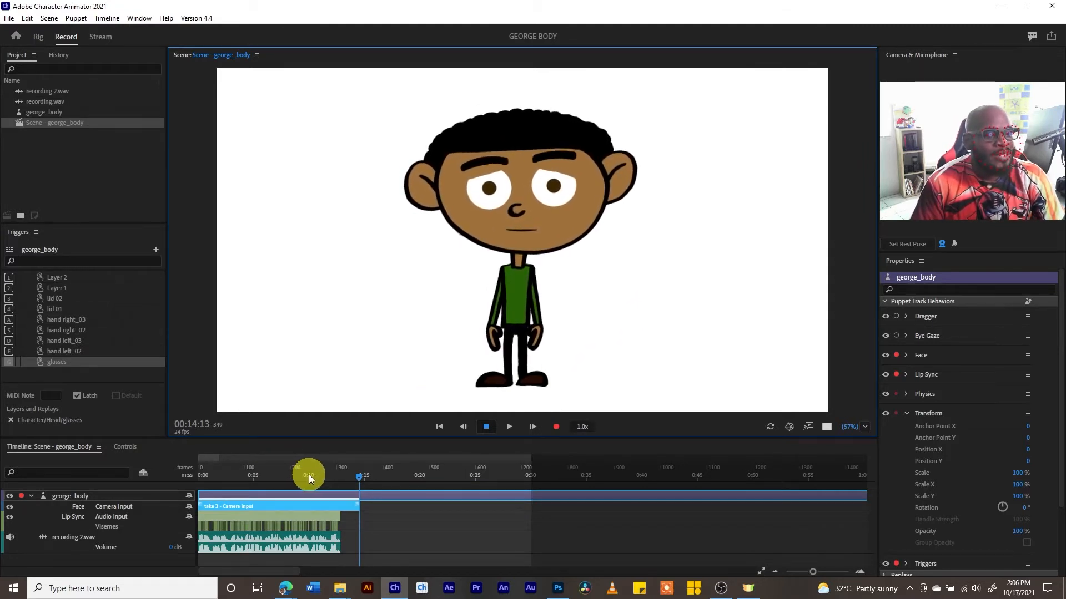
{"action": "left_click_drag", "start_coordinate": [308, 474], "coordinate": [220, 487]}
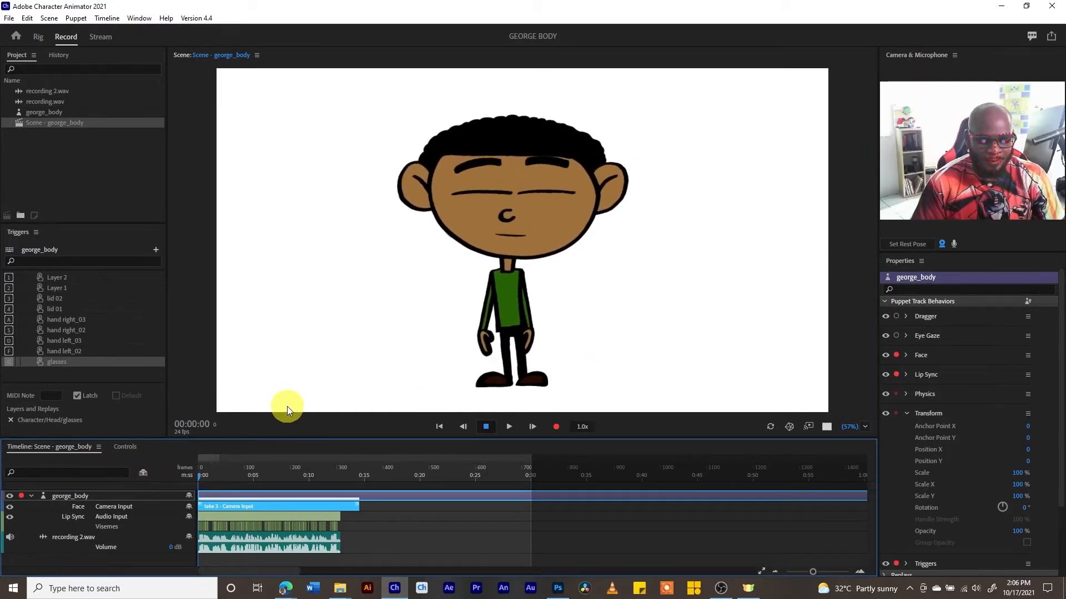
{"action": "key", "text": "space"}
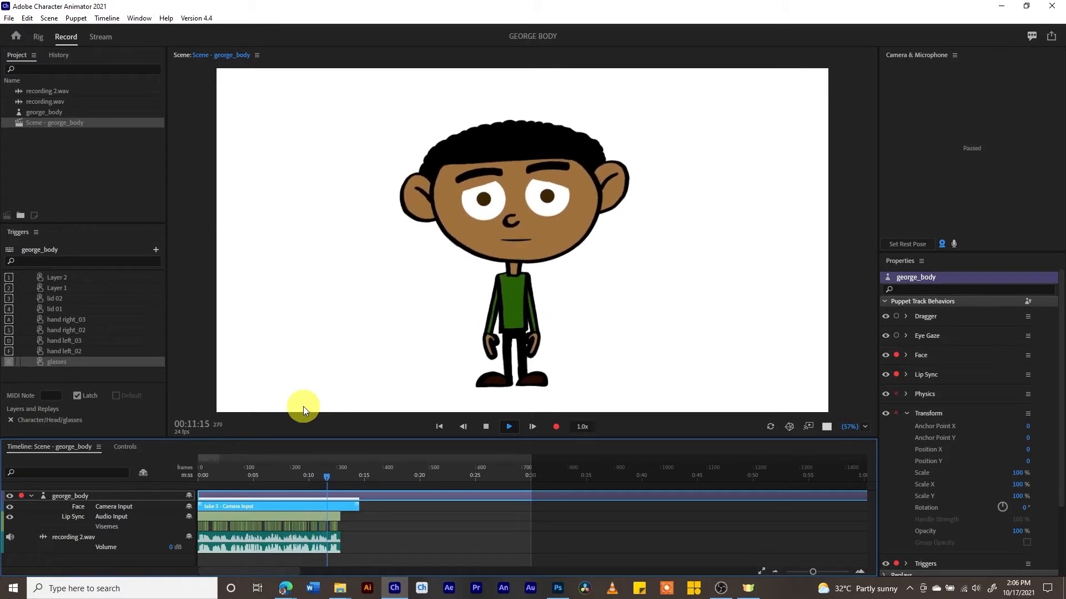
{"action": "key", "text": "space"}
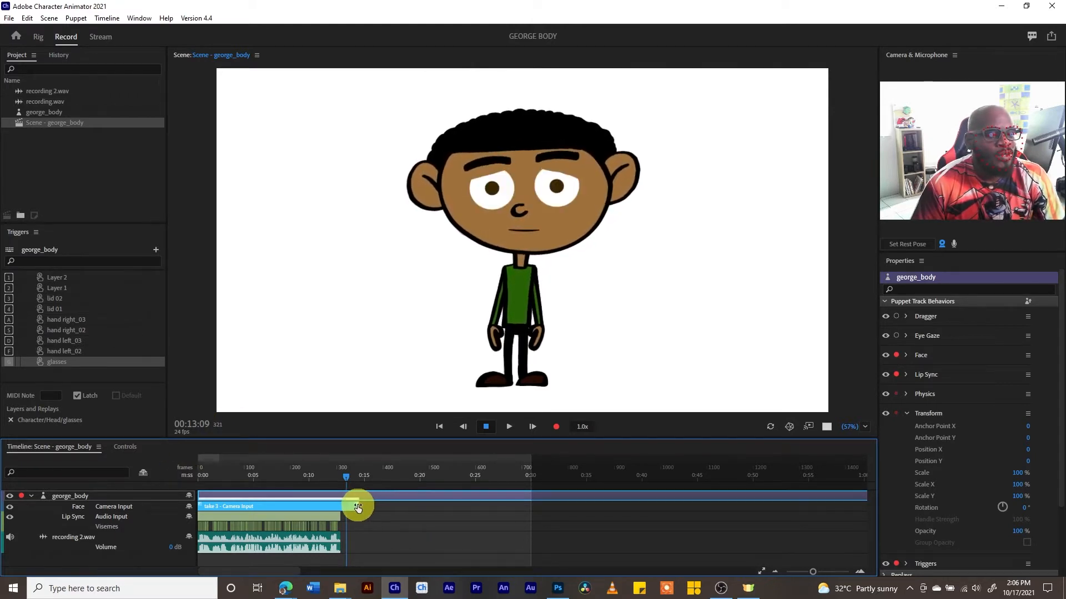
Try to trim the end of the Face camera take back to the playhead at 13:09
{"action": "left_click_drag", "start_coordinate": [357, 508], "coordinate": [358, 507]}
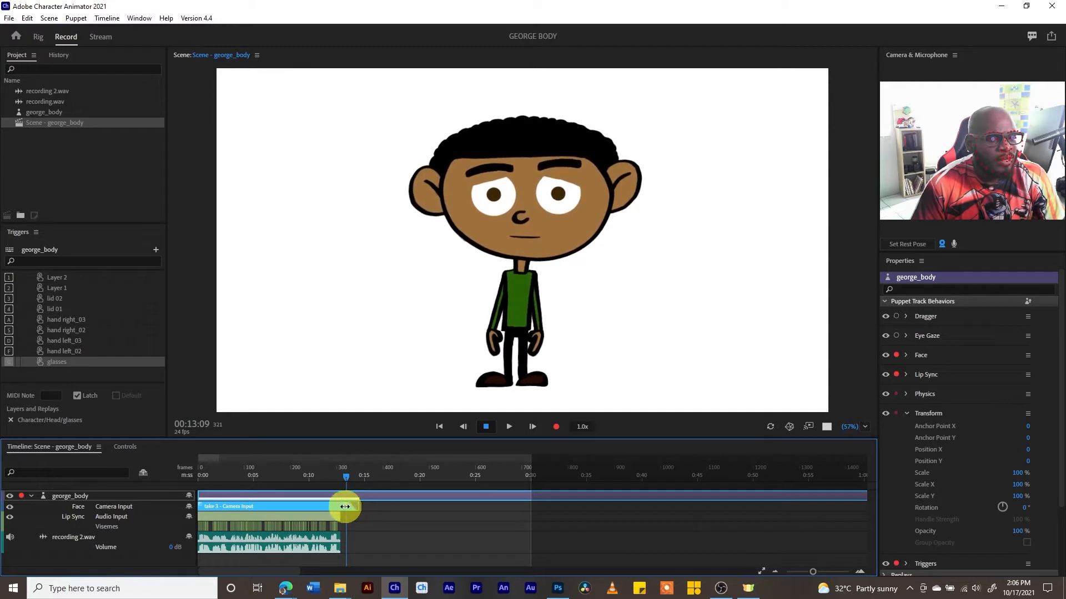
{"action": "mouse_move", "coordinate": [345, 507]}
{"action": "left_mouse_down"}
{"action": "mouse_move", "coordinate": [357, 506]}
{"action": "mouse_move", "coordinate": [335, 505]}
{"action": "left_mouse_up"}
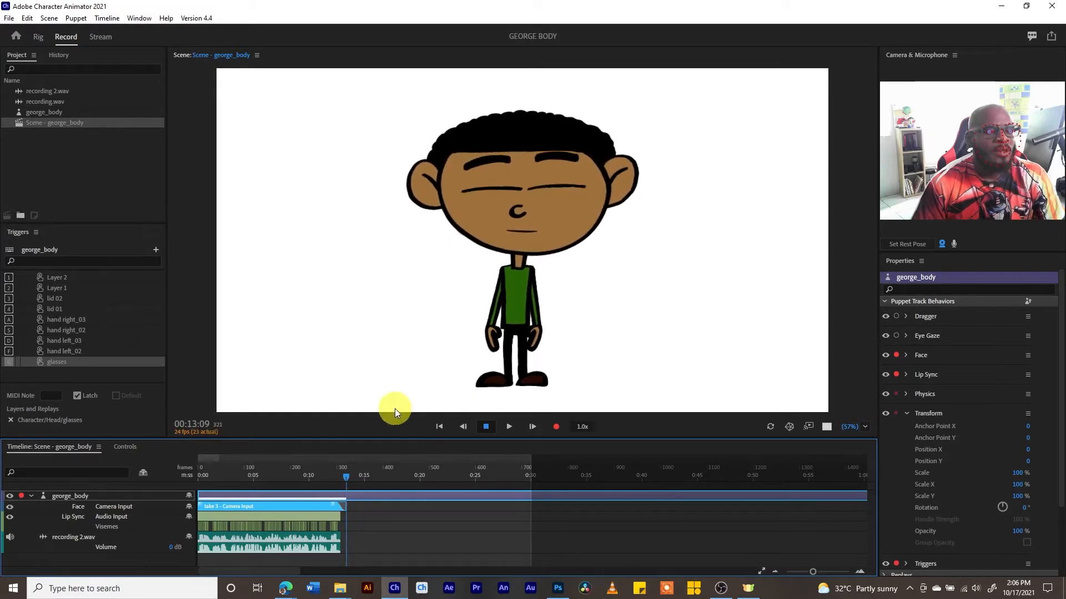
{"action": "left_click", "coordinate": [322, 476]}
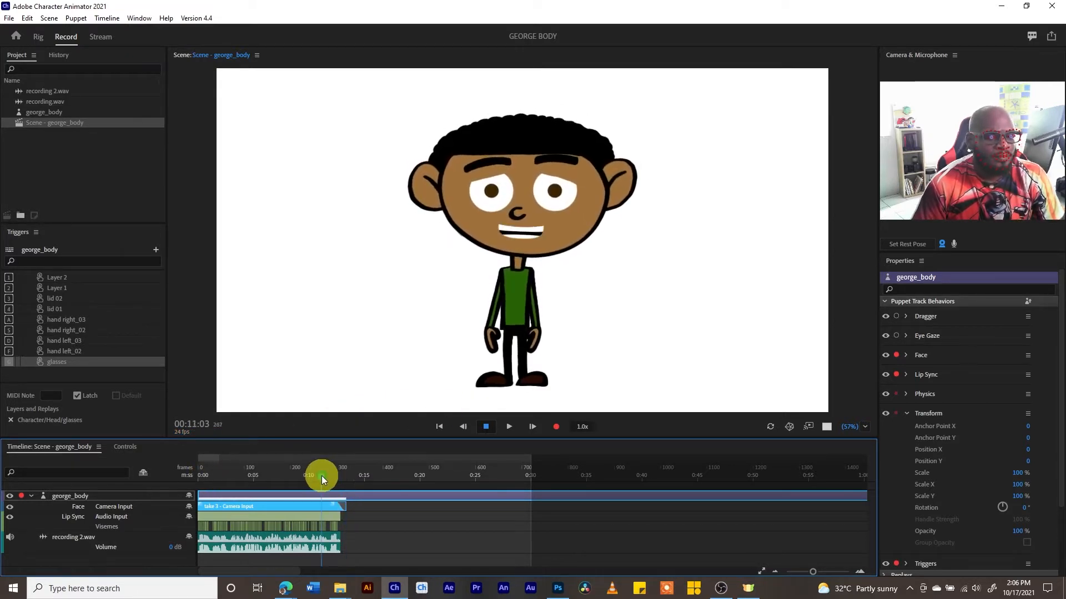
{"action": "key", "text": "space"}
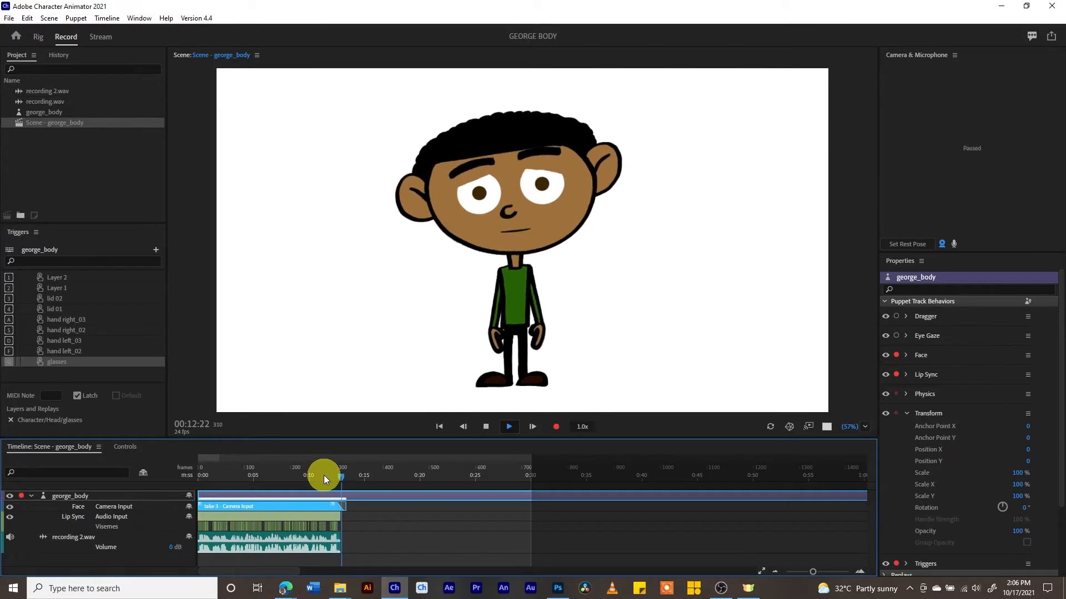
{"action": "key", "text": "space"}
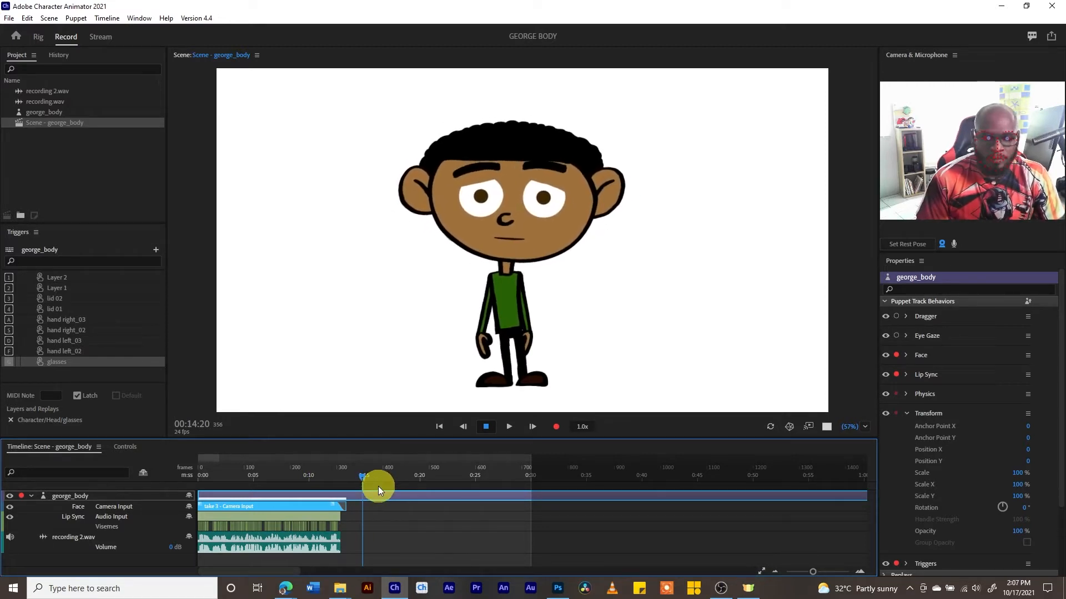
{"action": "key", "text": "ctrl+z"}
Blend out the end of the Face camera take, trim it to the end of the audio clip, and preview the ending
{"action": "left_click", "coordinate": [338, 475]}
{"action": "key", "text": "space"}
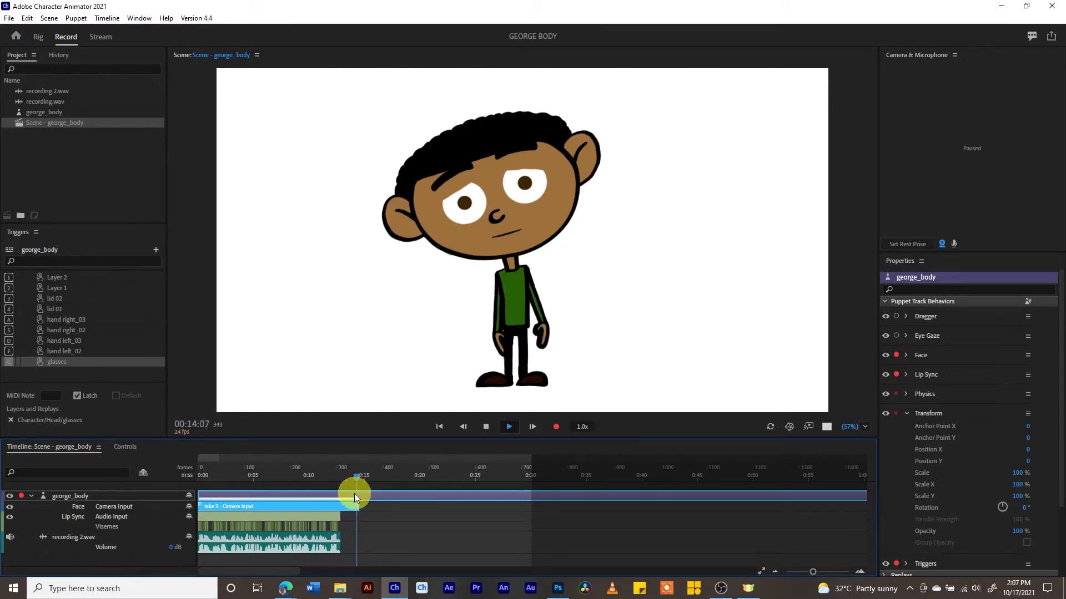
{"action": "key", "text": "space"}
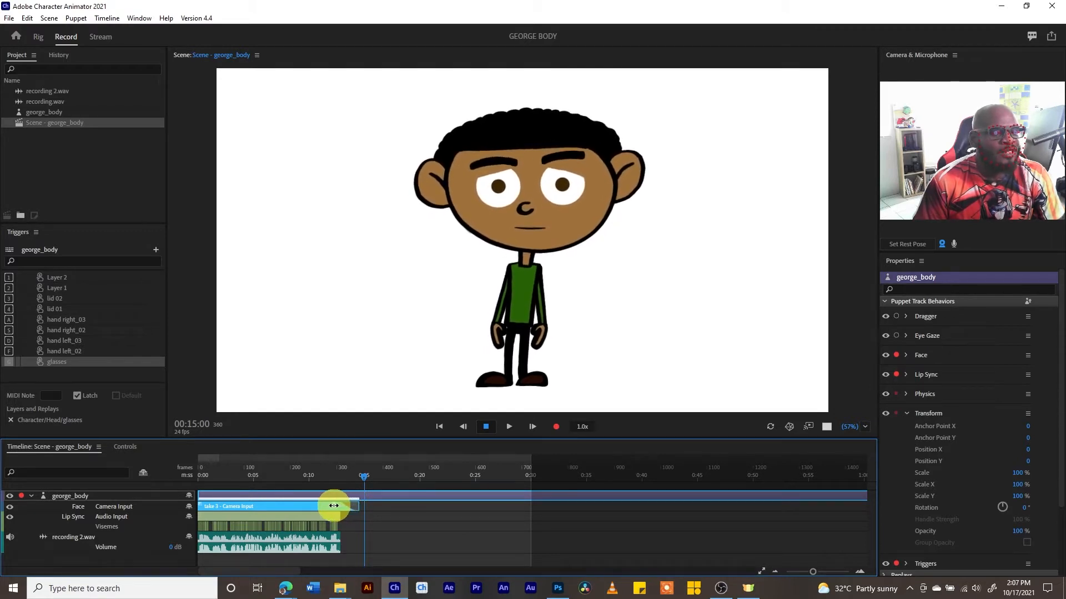
{"action": "left_click_drag", "start_coordinate": [357, 506], "coordinate": [331, 503]}
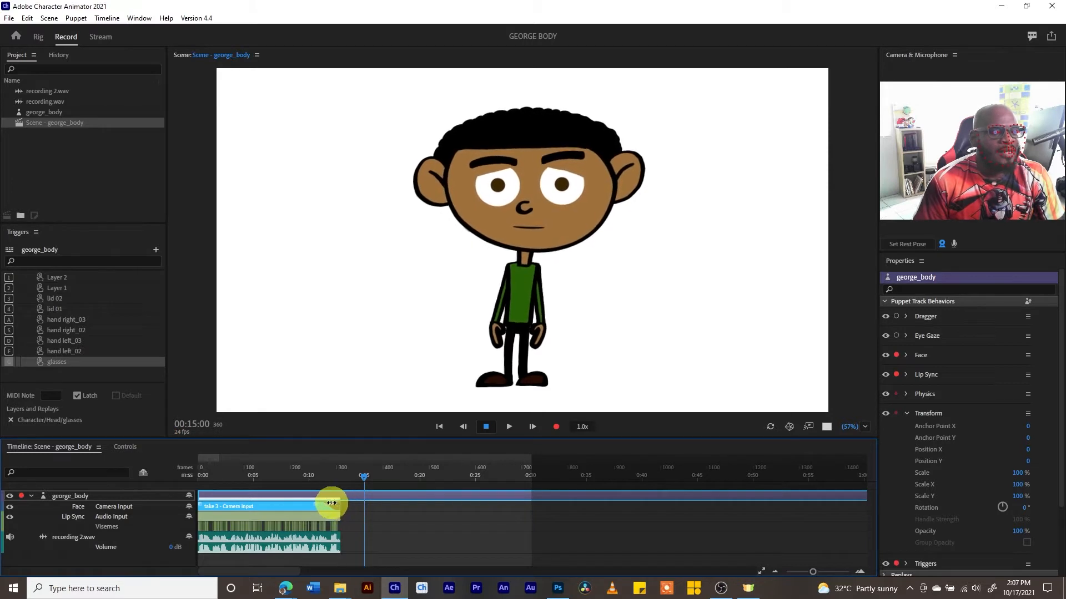
{"action": "left_click", "coordinate": [303, 474]}
{"action": "key", "text": "space"}
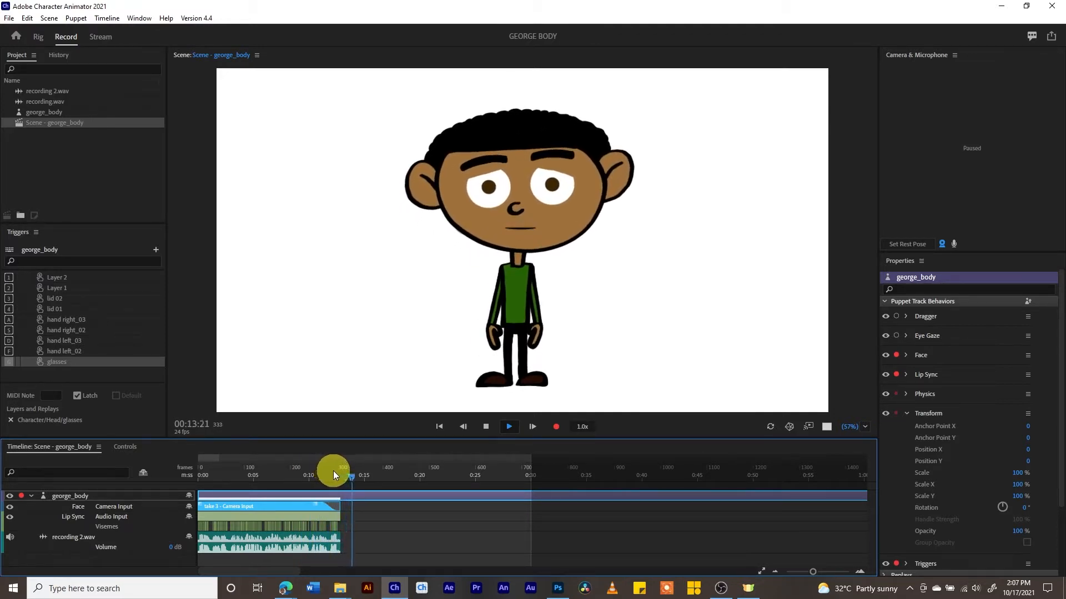
{"action": "key", "text": "space"}
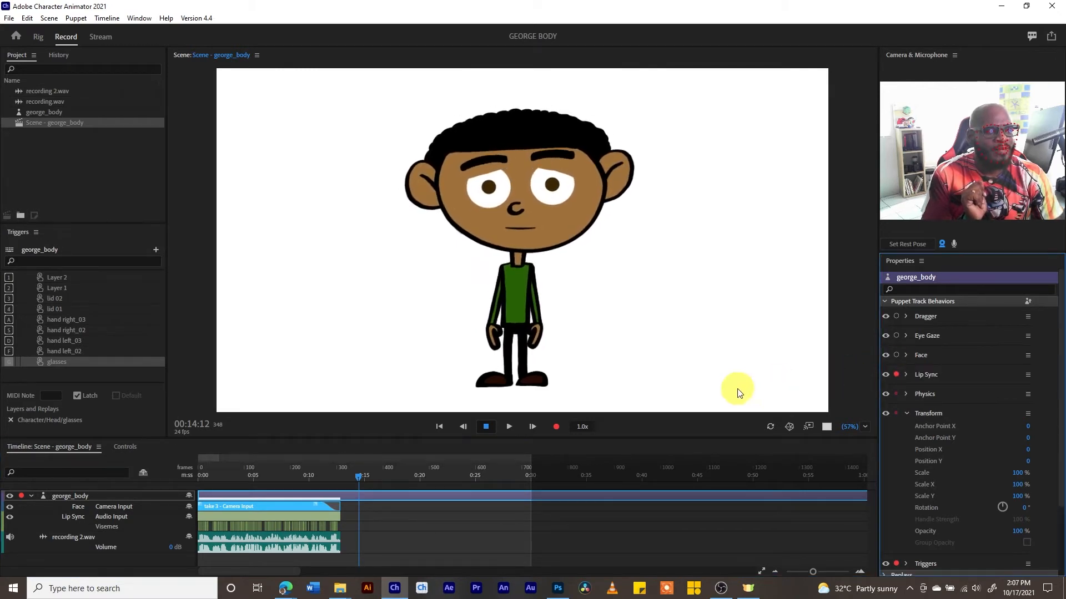
Arm the Dragger behavior and record a take from the start of the timeline, moving both of the puppet's hands during the speech
{"action": "left_click_drag", "start_coordinate": [285, 480], "coordinate": [185, 474]}
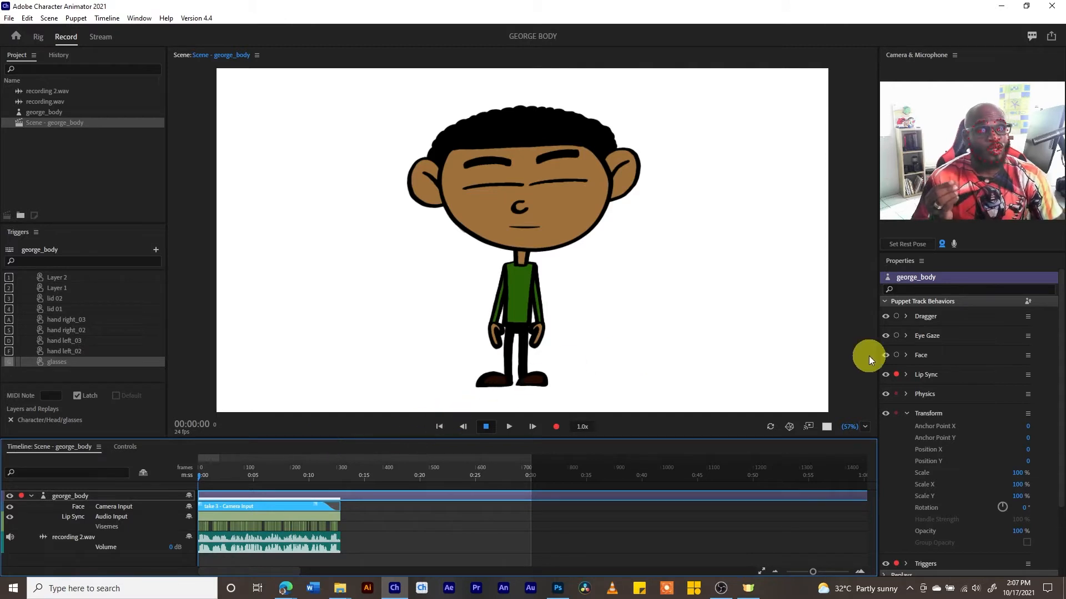
{"action": "left_click", "coordinate": [897, 316]}
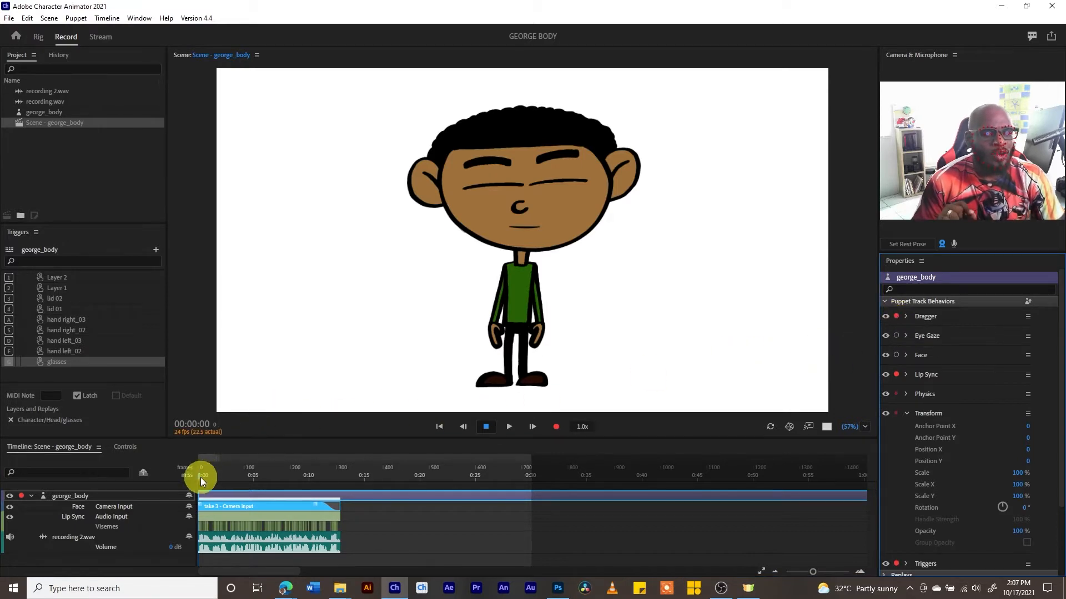
{"action": "left_click", "coordinate": [557, 428]}
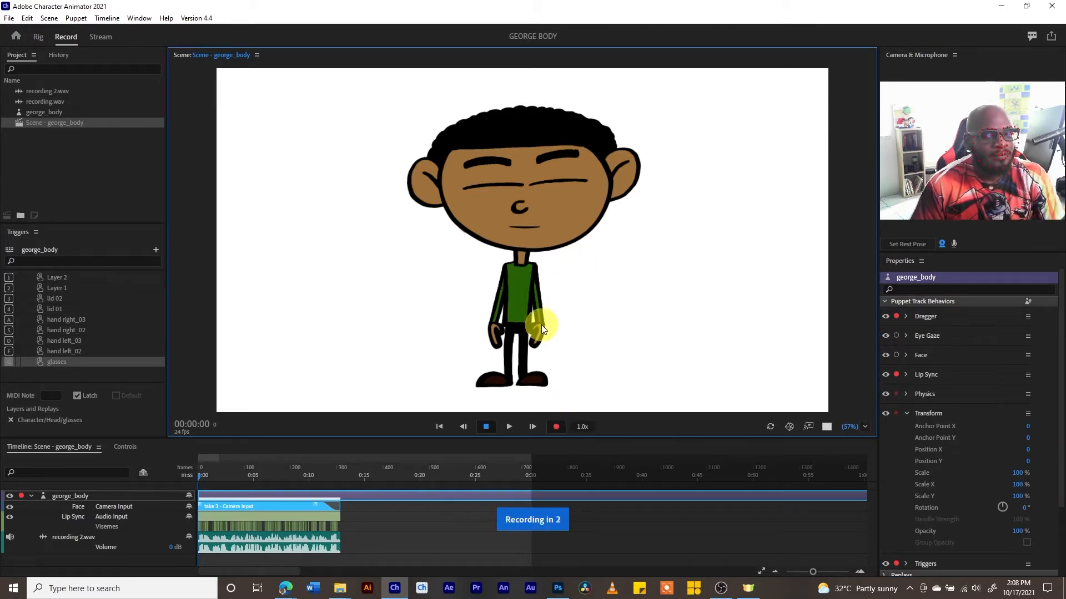
{"action": "mouse_move", "coordinate": [541, 323]}
{"action": "left_mouse_down"}
{"action": "mouse_move", "coordinate": [574, 286]}
{"action": "mouse_move", "coordinate": [573, 248]}
{"action": "mouse_move", "coordinate": [471, 329]}
{"action": "mouse_move", "coordinate": [485, 333]}
{"action": "mouse_move", "coordinate": [476, 268]}
{"action": "left_mouse_up"}
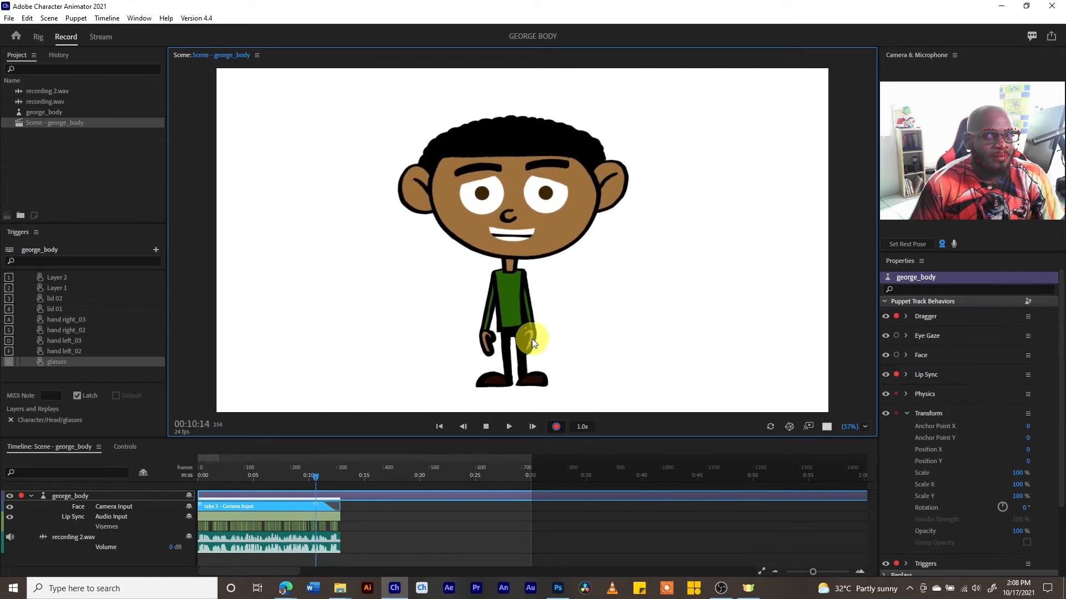
{"action": "mouse_move", "coordinate": [532, 341]}
{"action": "left_mouse_down"}
{"action": "mouse_move", "coordinate": [580, 309]}
{"action": "mouse_move", "coordinate": [591, 266]}
{"action": "mouse_move", "coordinate": [571, 275]}
{"action": "left_mouse_up"}
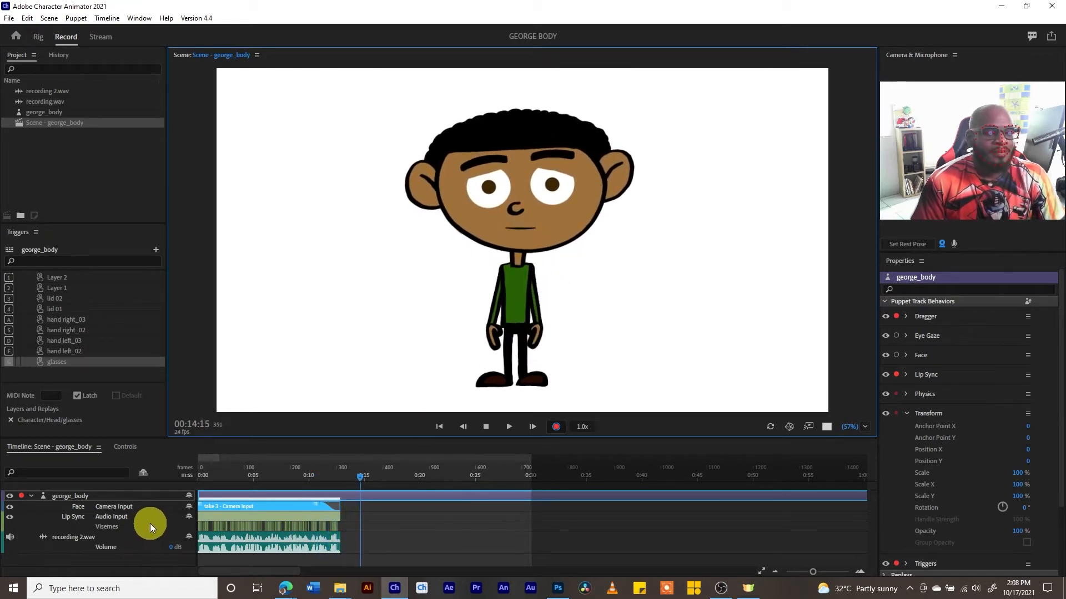
{"action": "key", "text": "space"}
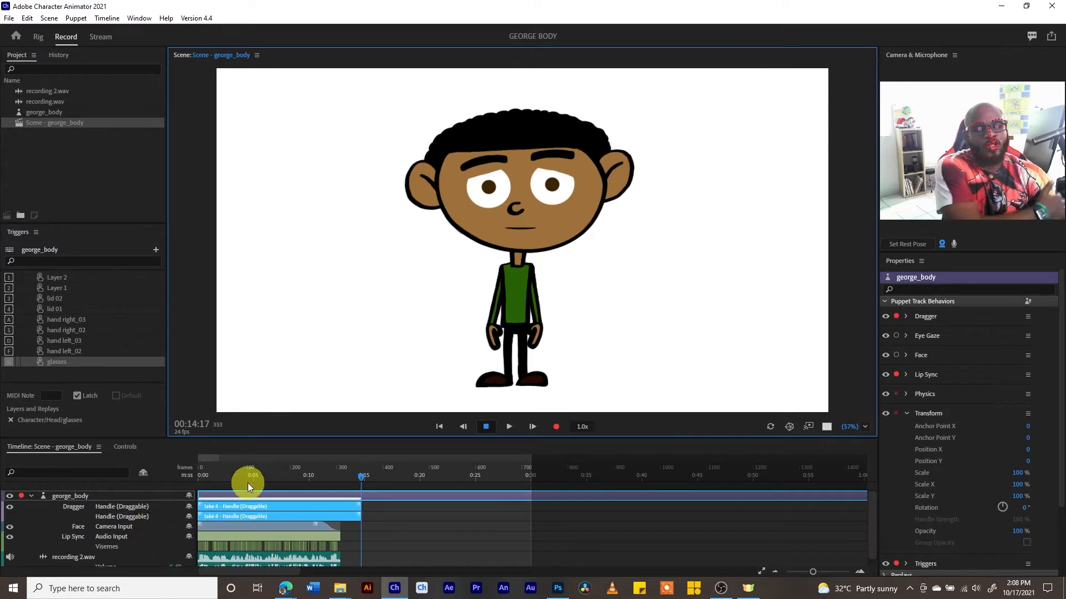
Play the scene from the start to review the recorded arm movements
{"action": "left_click_drag", "start_coordinate": [234, 474], "coordinate": [173, 478]}
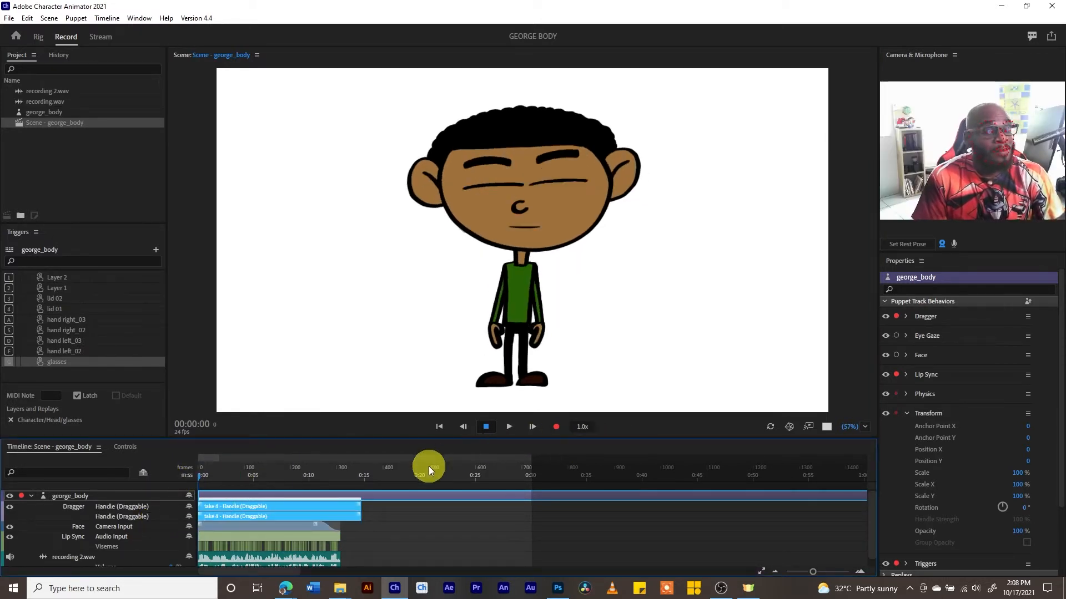
{"action": "key", "text": "space"}
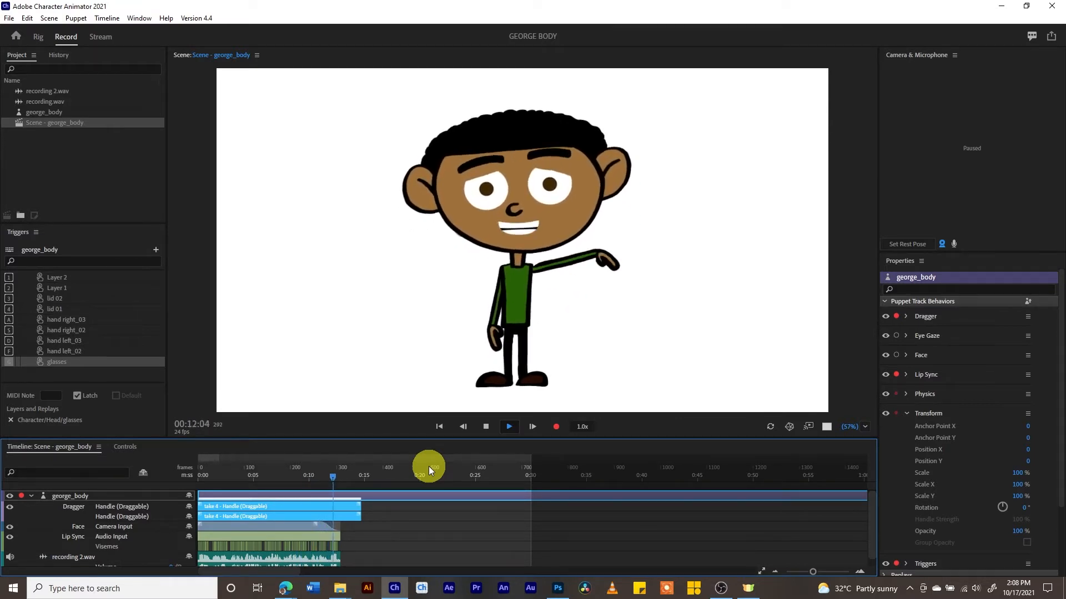
{"action": "key", "text": "space"}
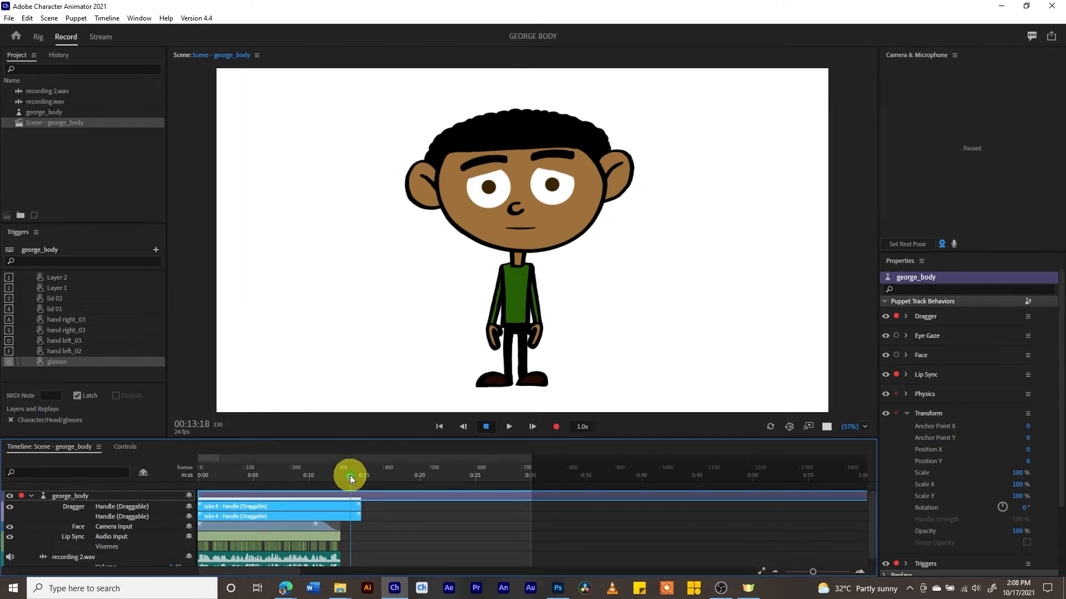
Return the playhead to the start and try out the hand right_03, hand right_02, hand left_03 and hand left_02 triggers
{"action": "left_click_drag", "start_coordinate": [350, 476], "coordinate": [128, 479]}
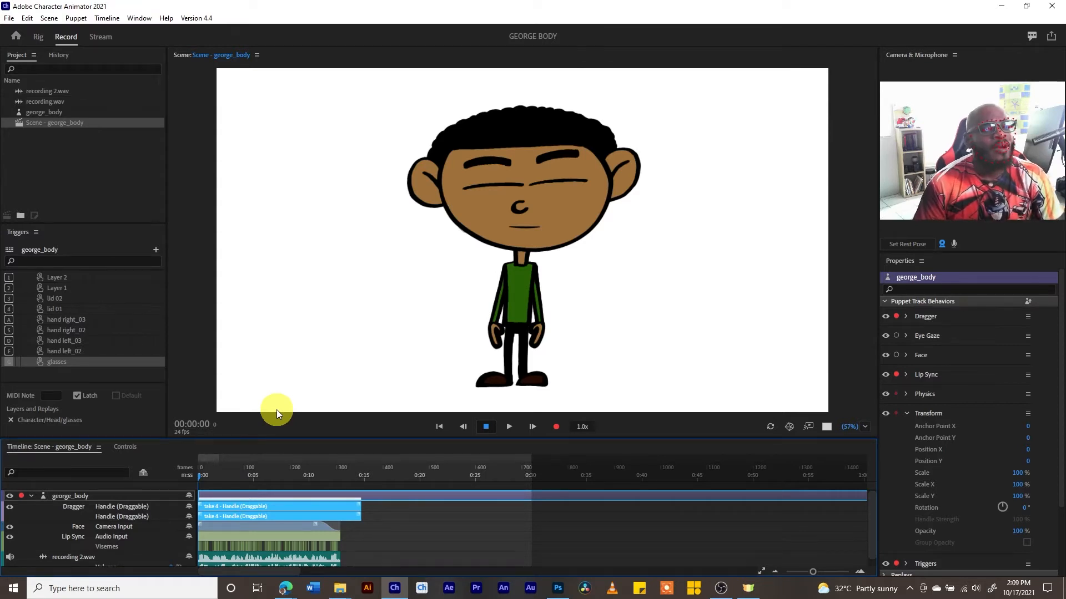
{"action": "key", "text": "a"}
{"action": "key", "text": "a"}
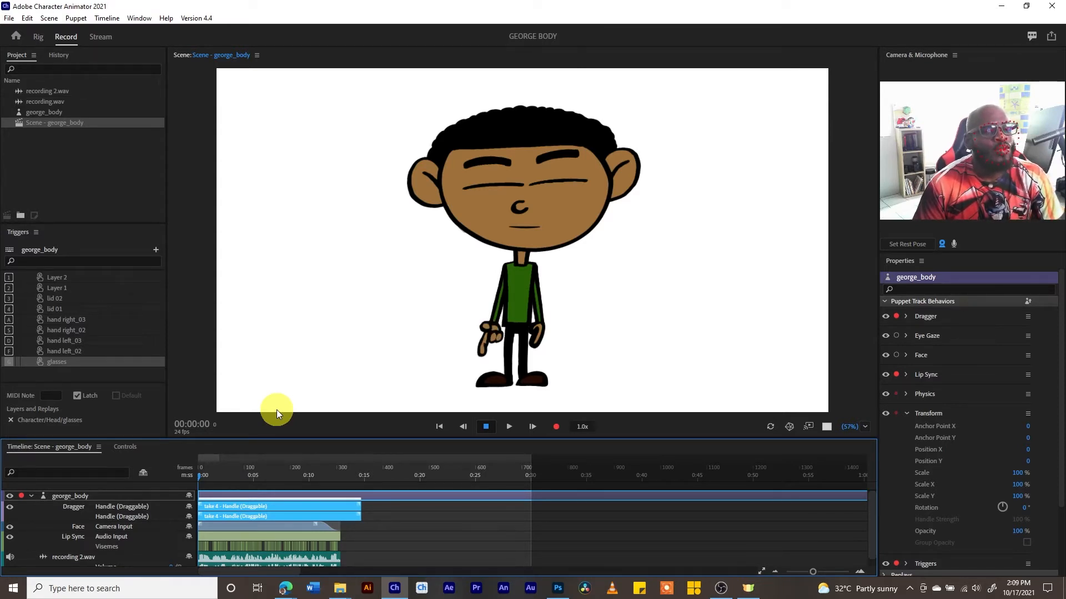
{"action": "key", "text": "a"}
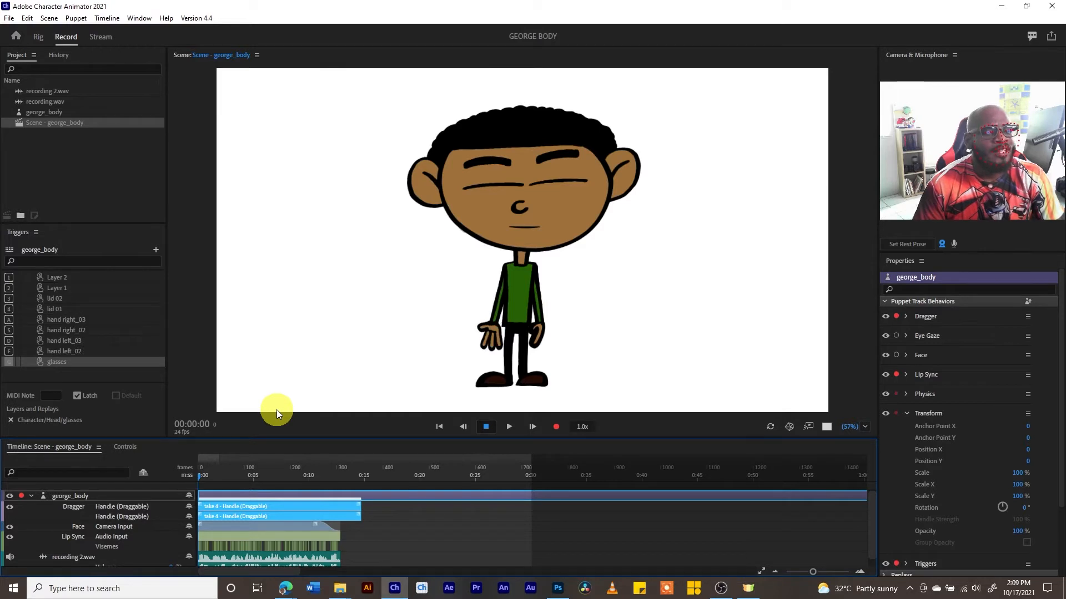
{"action": "key", "text": "d"}
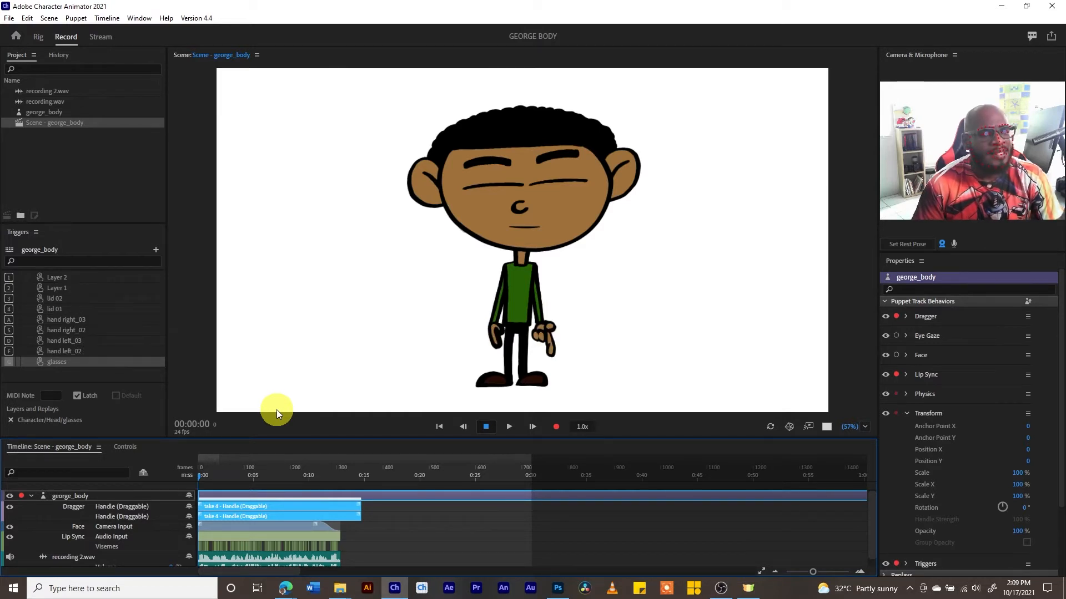
{"action": "key", "text": "f"}
{"action": "key", "text": "f"}
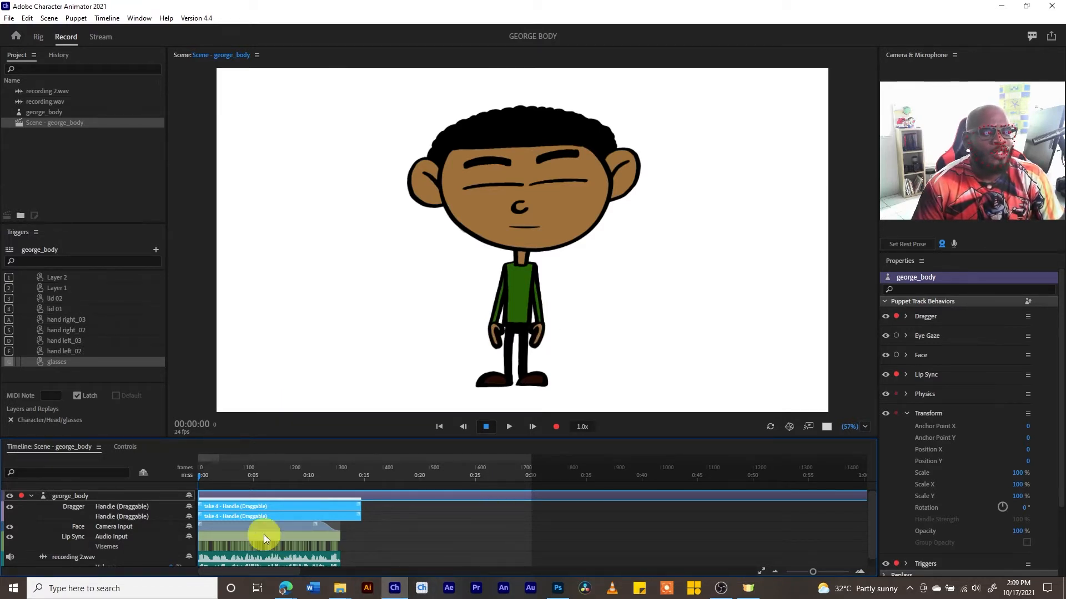
Play the opening of the scene and scrub back to find where the puppet's raised arm needs a hand change
{"action": "key", "text": "space"}
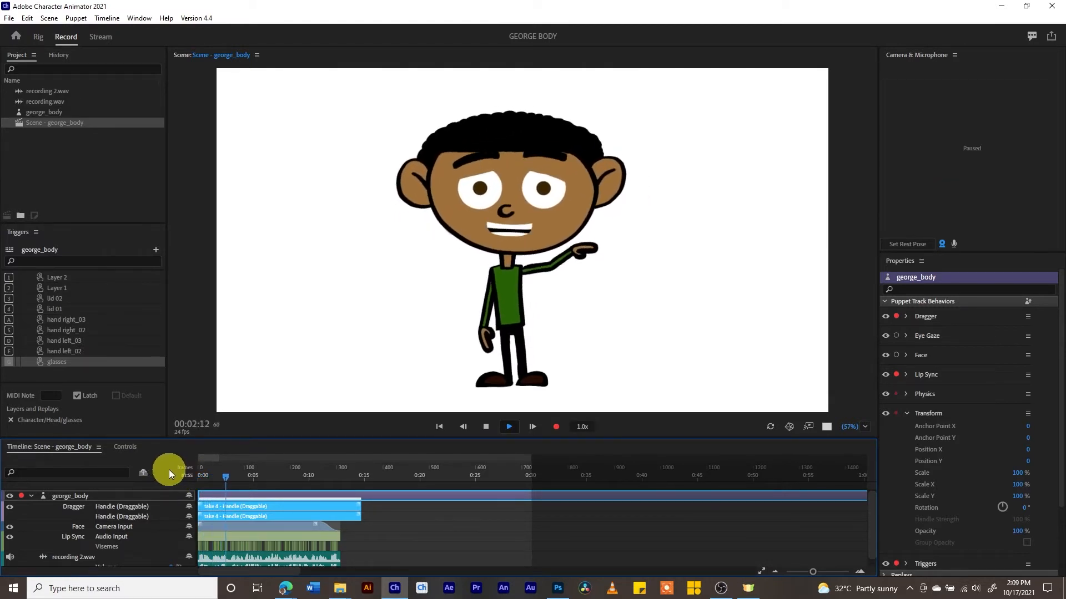
{"action": "key", "text": "space"}
{"action": "left_click_drag", "start_coordinate": [228, 484], "coordinate": [204, 480]}
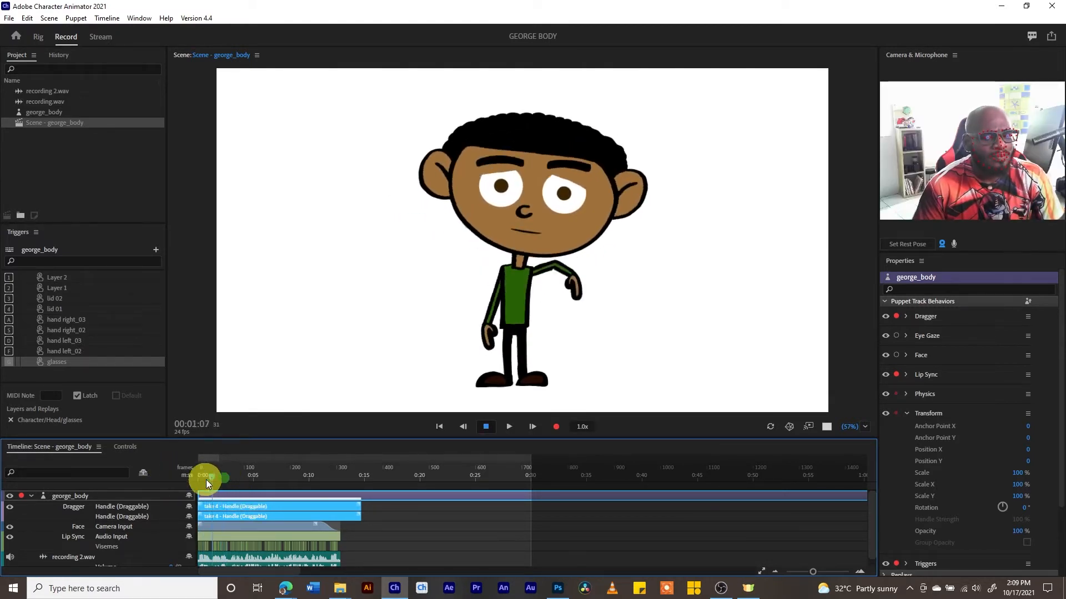
Record a take from the start of the timeline, performing the hand left_02 trigger while the arm is raised
{"action": "key", "text": "f"}
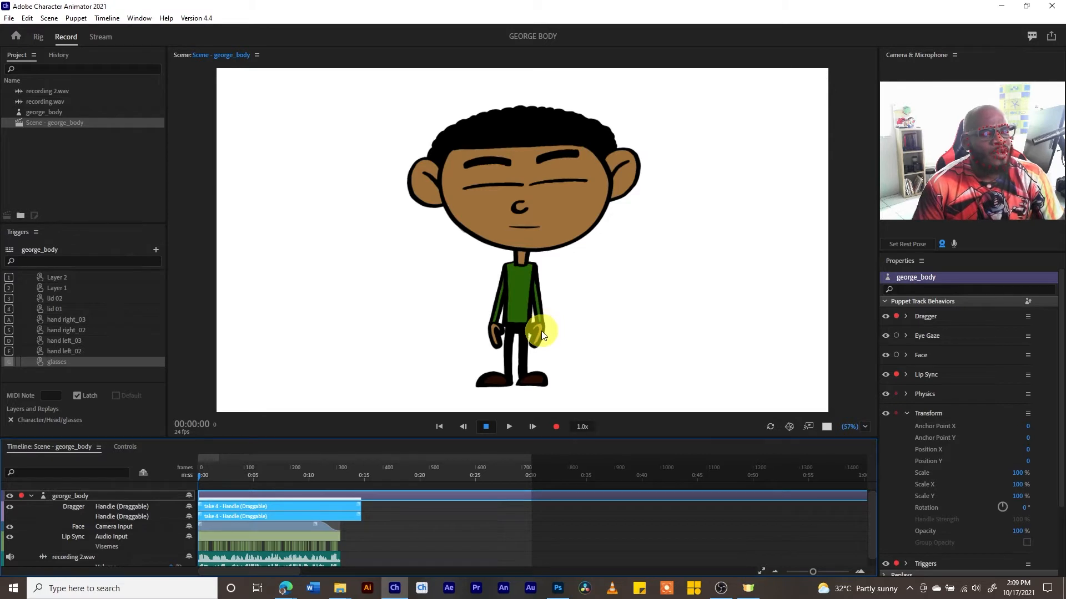
{"action": "left_click", "coordinate": [555, 427]}
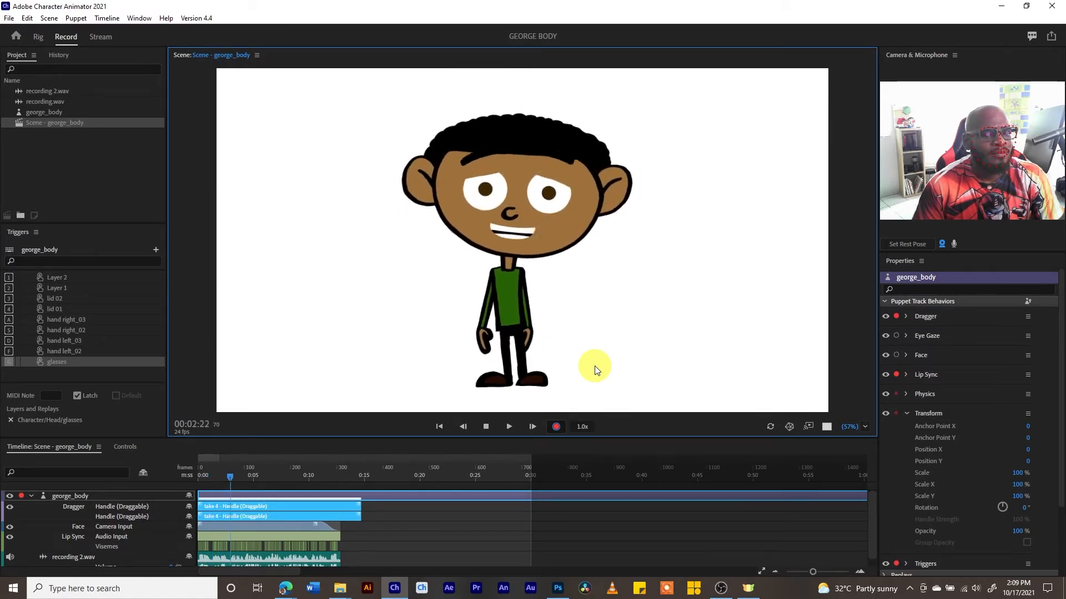
{"action": "key", "text": "space"}
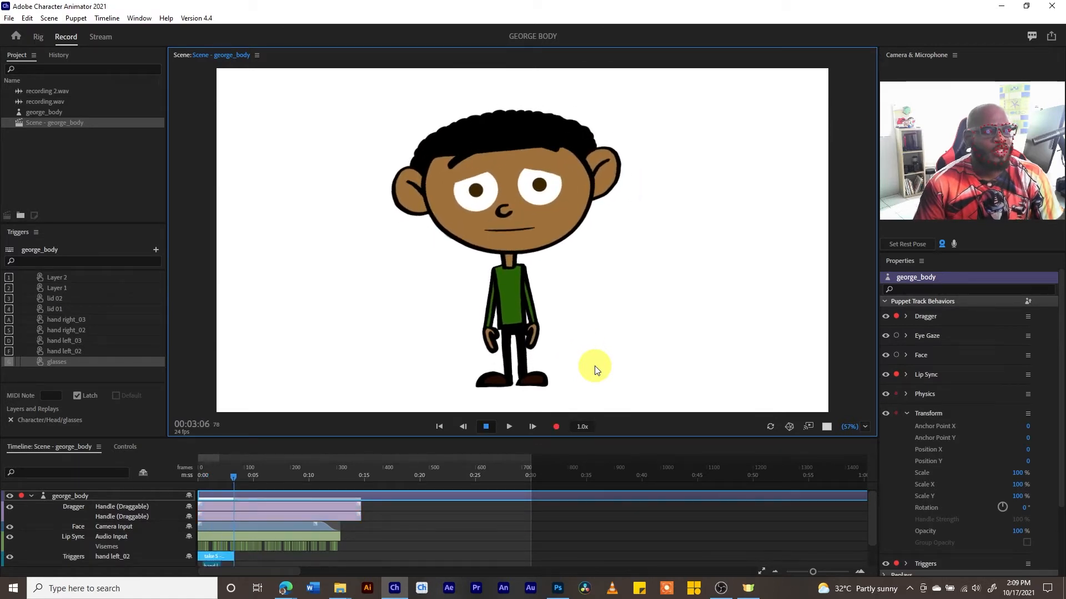
Play the scene from the start to review the recorded hand left_02 trigger
{"action": "left_click", "coordinate": [218, 473]}
{"action": "left_click_drag", "start_coordinate": [216, 471], "coordinate": [170, 464]}
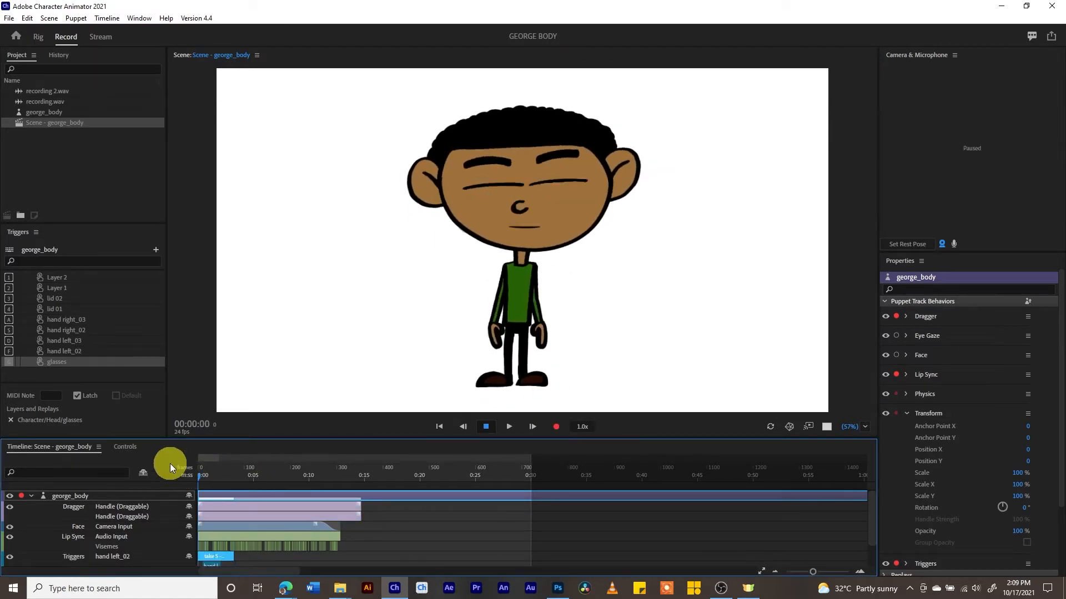
{"action": "left_click", "coordinate": [865, 509]}
{"action": "scroll", "coordinate": [869, 517], "scroll_direction": "down", "scroll_amount": 2}
{"action": "key", "text": "space"}
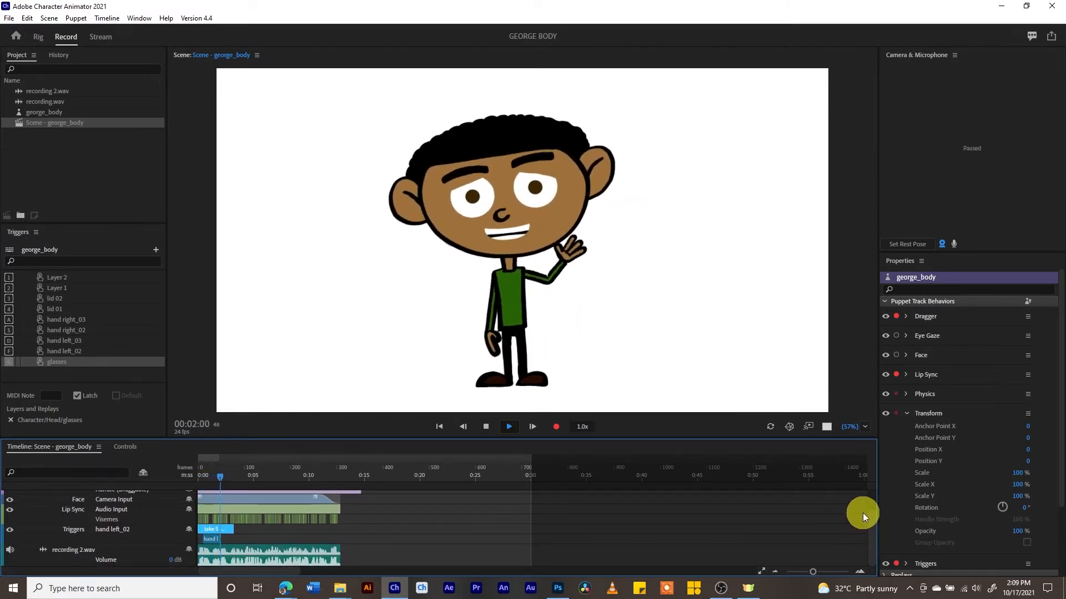
{"action": "key", "text": "space"}
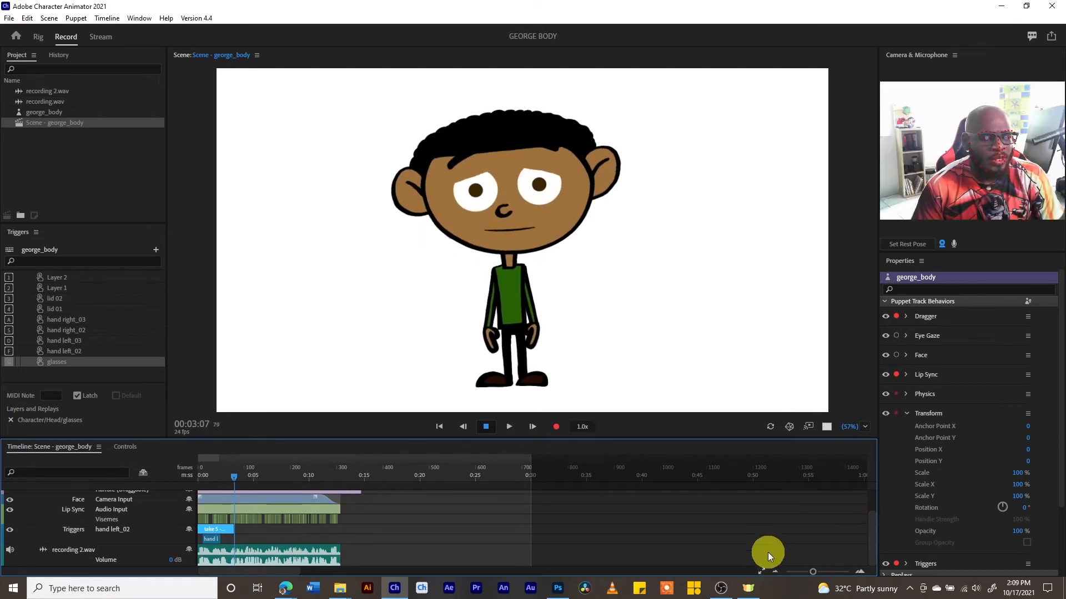
Enlarge the timeline to show every track, and replay the opening to check when the hand left_02 trigger ends
{"action": "left_click_drag", "start_coordinate": [812, 571], "coordinate": [815, 570]}
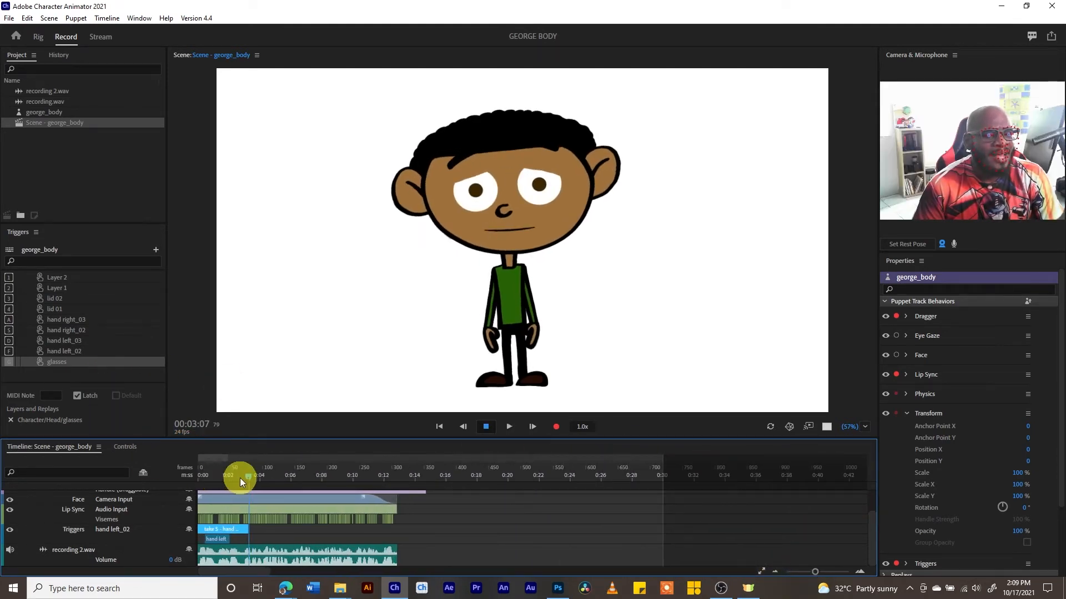
{"action": "left_click_drag", "start_coordinate": [240, 479], "coordinate": [231, 478]}
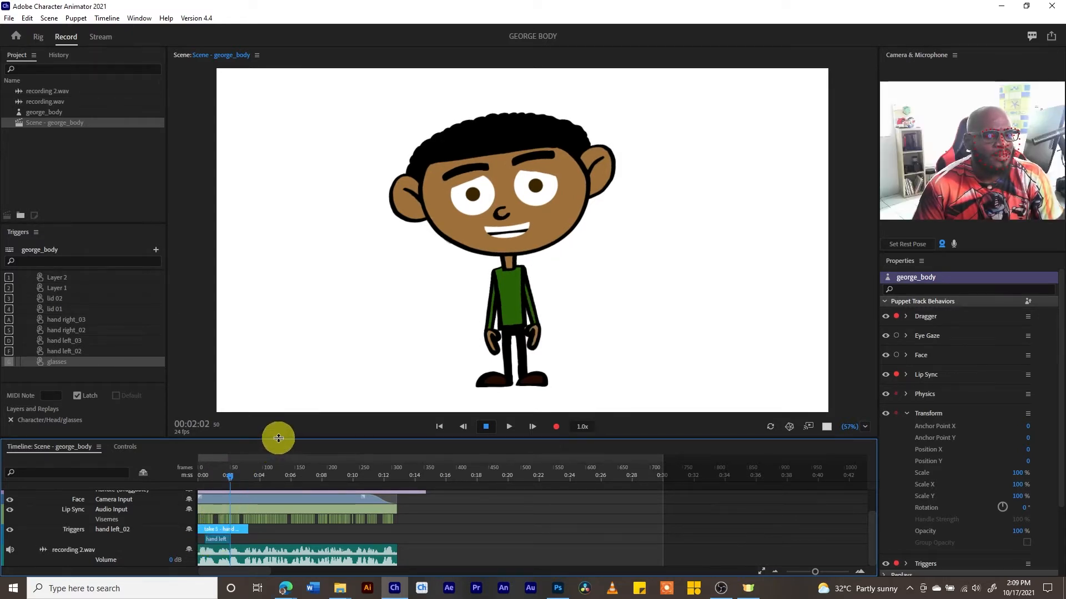
{"action": "left_click_drag", "start_coordinate": [278, 437], "coordinate": [281, 381]}
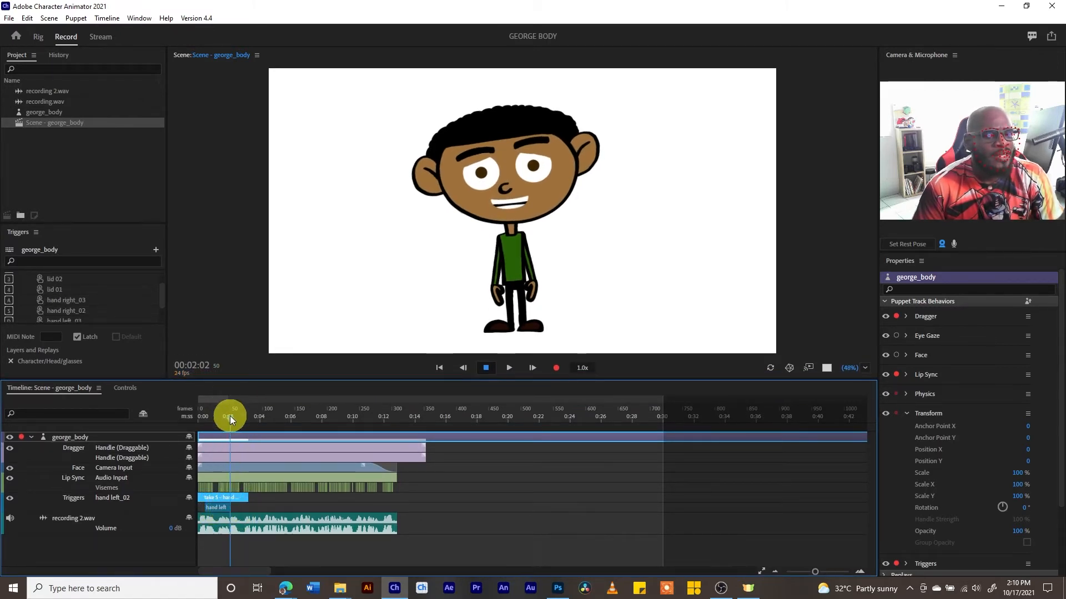
{"action": "left_click_drag", "start_coordinate": [230, 415], "coordinate": [199, 413]}
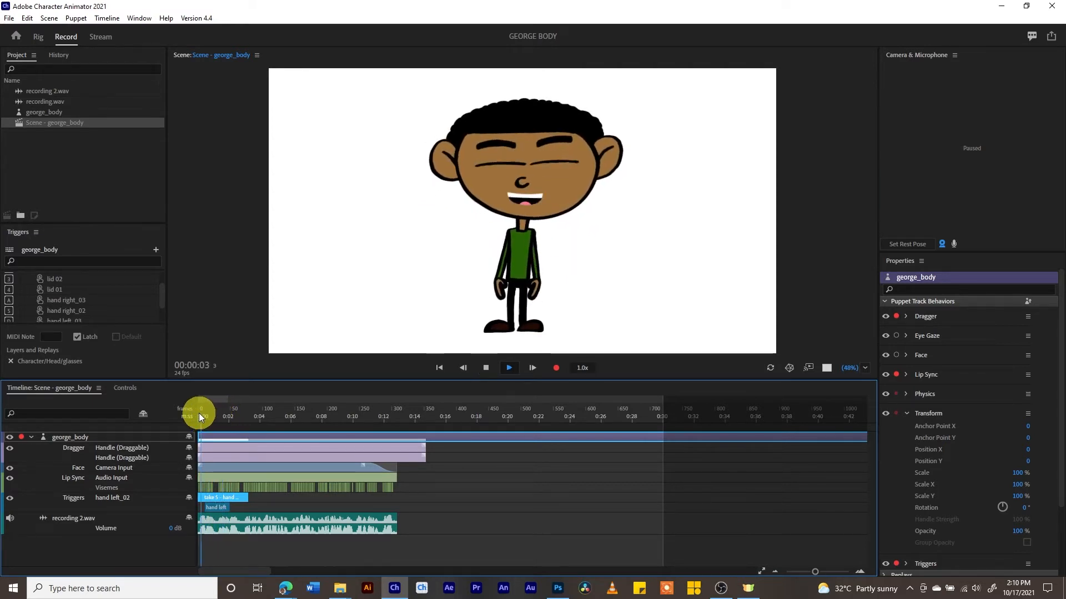
{"action": "key", "text": "space"}
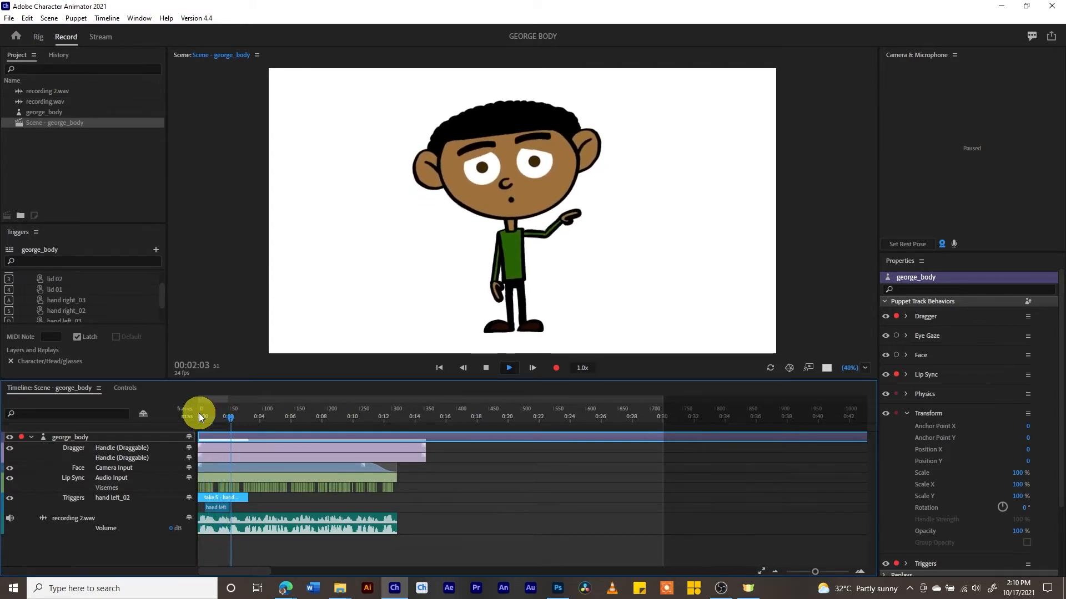
{"action": "key", "text": "space"}
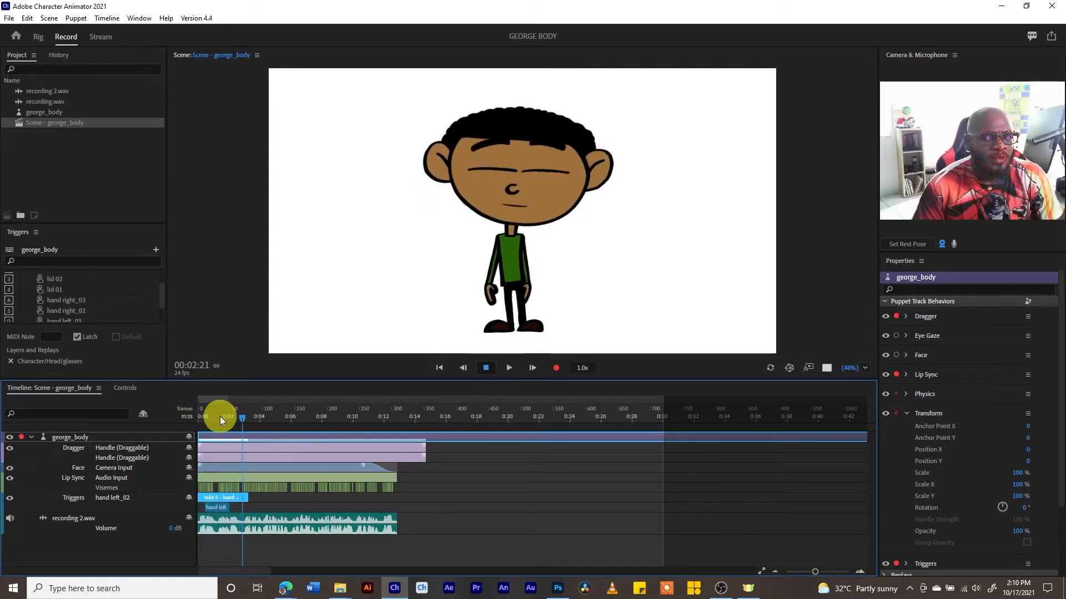
Lengthen the hand left_02 trigger so it ends near 0:02:20, checking its timing by replaying the opening
{"action": "left_click", "coordinate": [227, 508]}
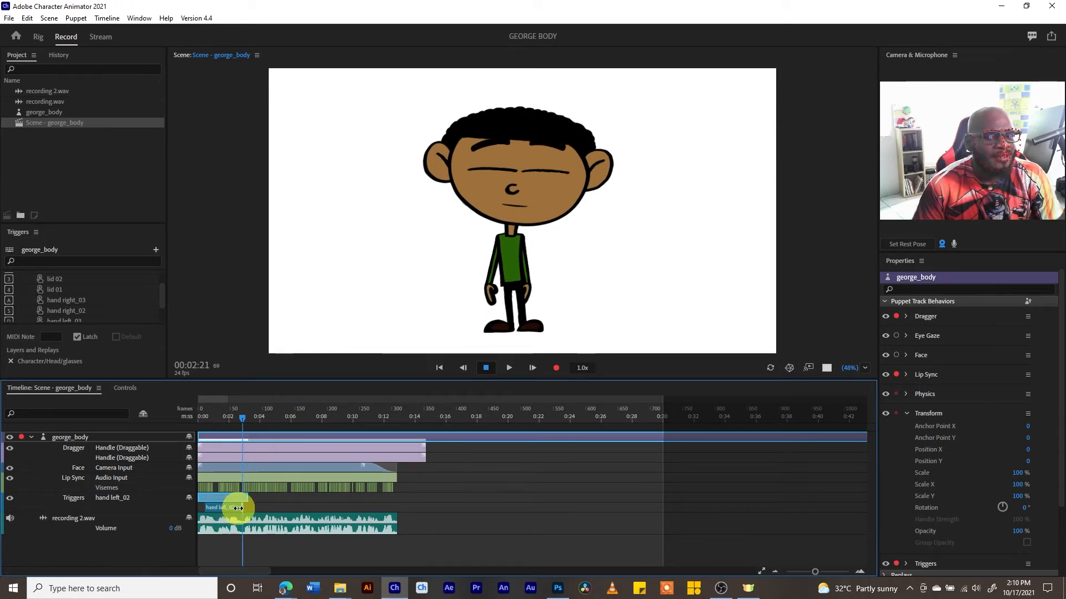
{"action": "left_click_drag", "start_coordinate": [238, 508], "coordinate": [246, 509]}
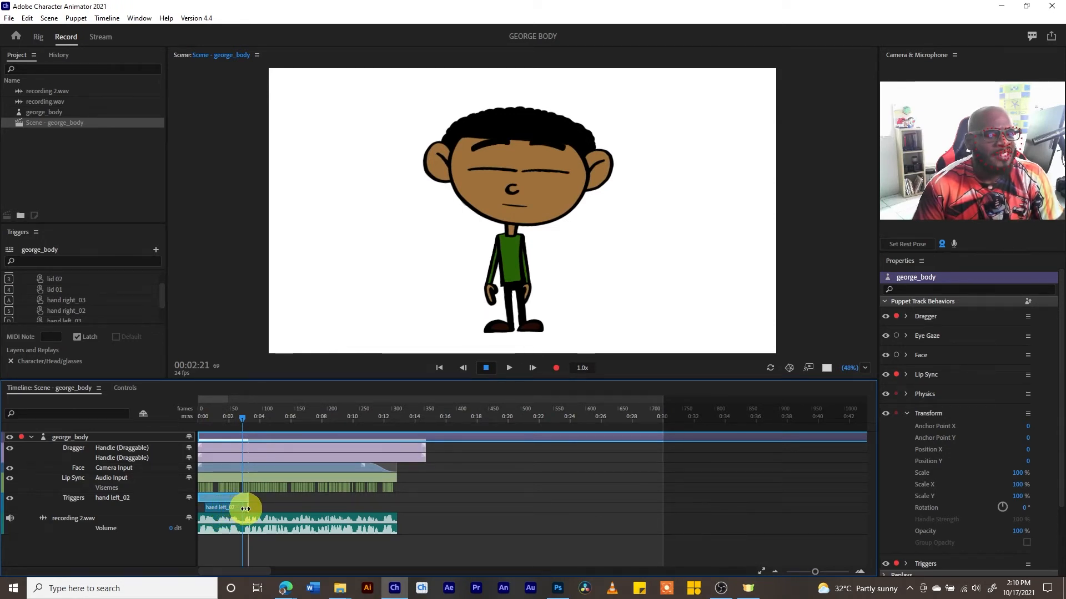
{"action": "left_click_drag", "start_coordinate": [241, 415], "coordinate": [214, 420]}
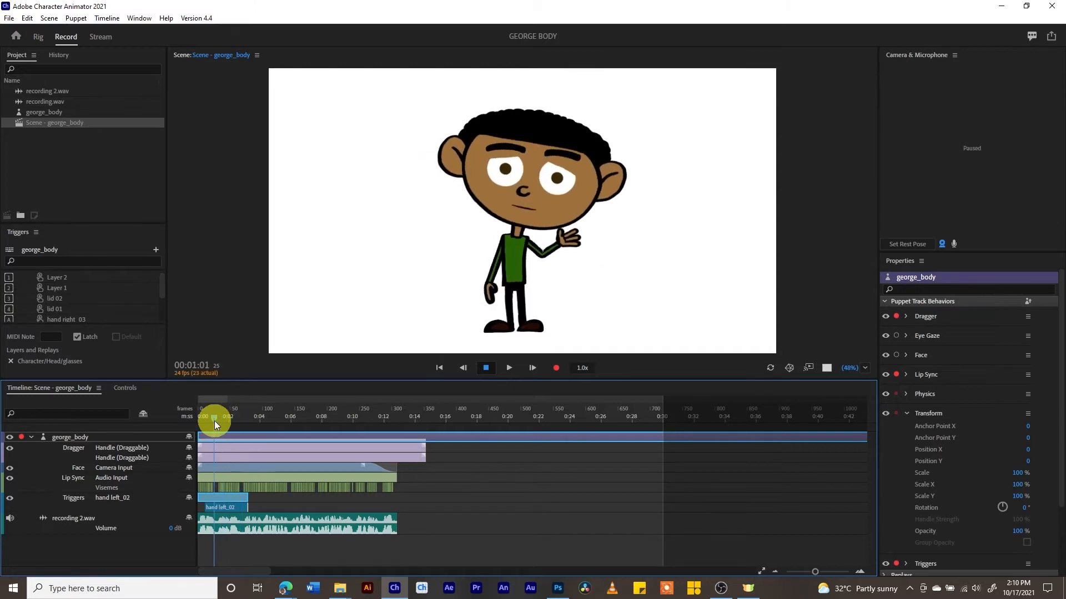
{"action": "key", "text": "space"}
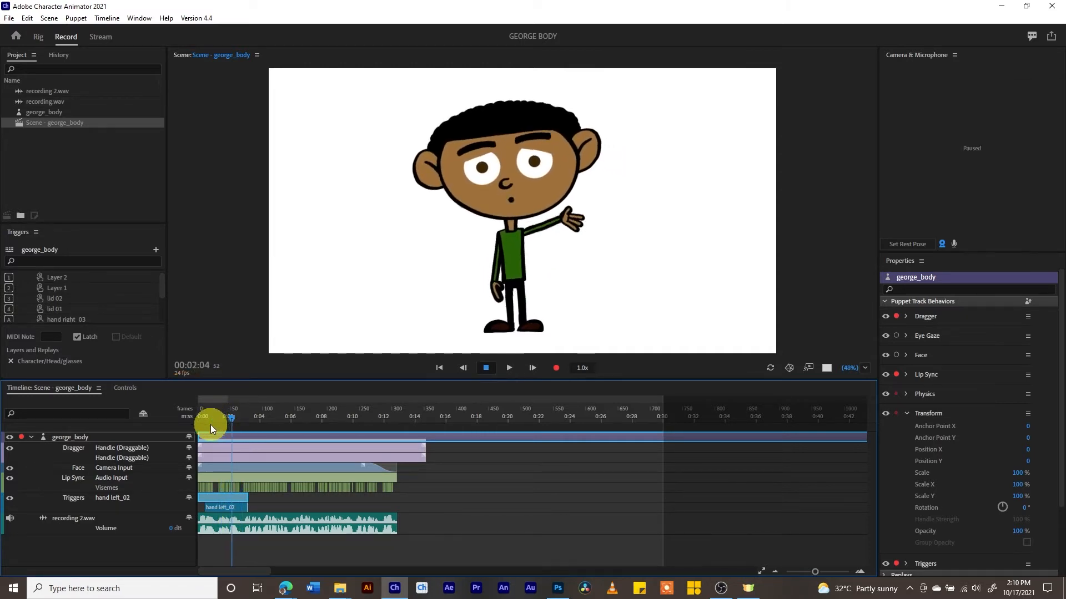
{"action": "key", "text": "space"}
{"action": "left_click", "coordinate": [204, 421]}
{"action": "key", "text": "space"}
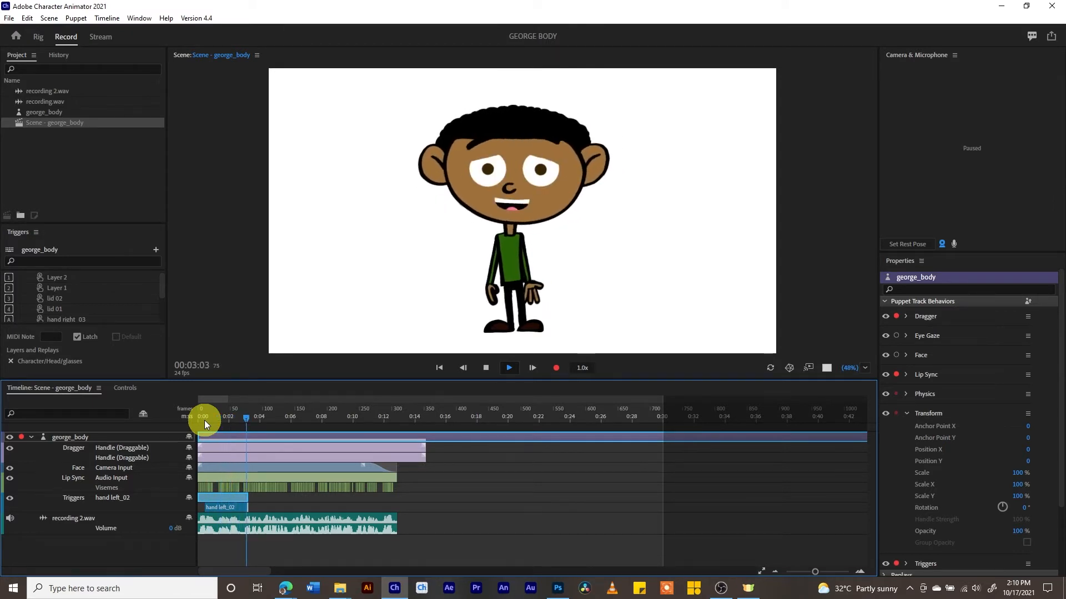
{"action": "key", "text": "space"}
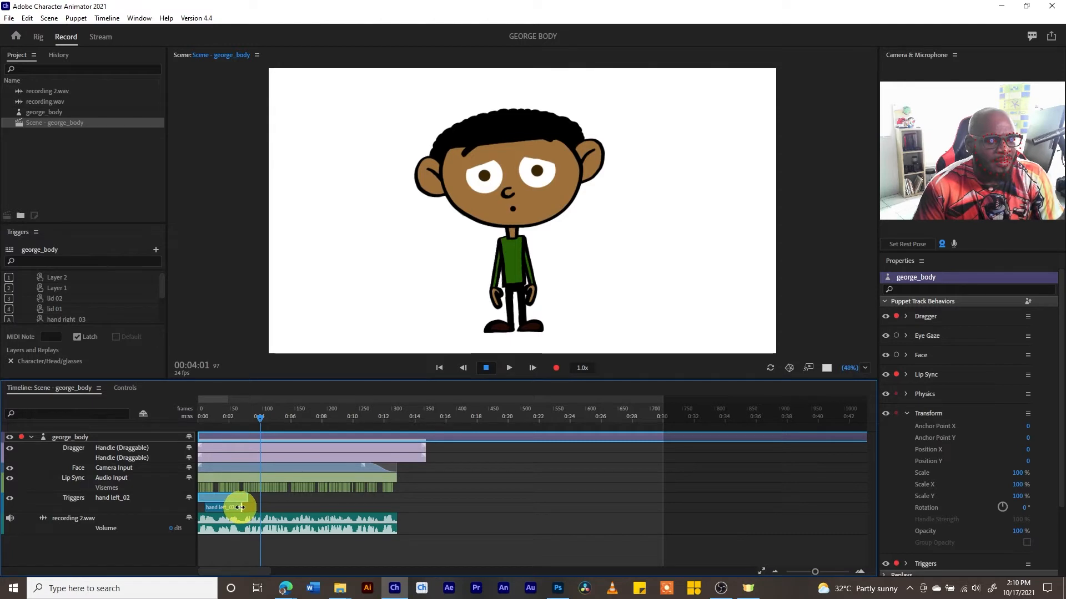
{"action": "left_click", "coordinate": [235, 417]}
{"action": "key", "text": "space"}
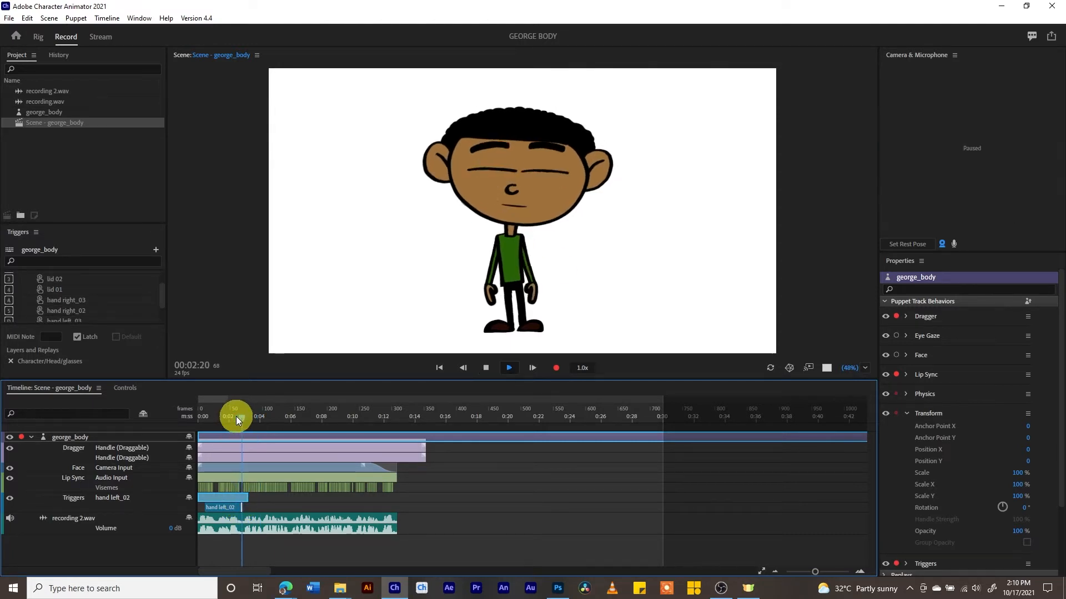
{"action": "key", "text": "space"}
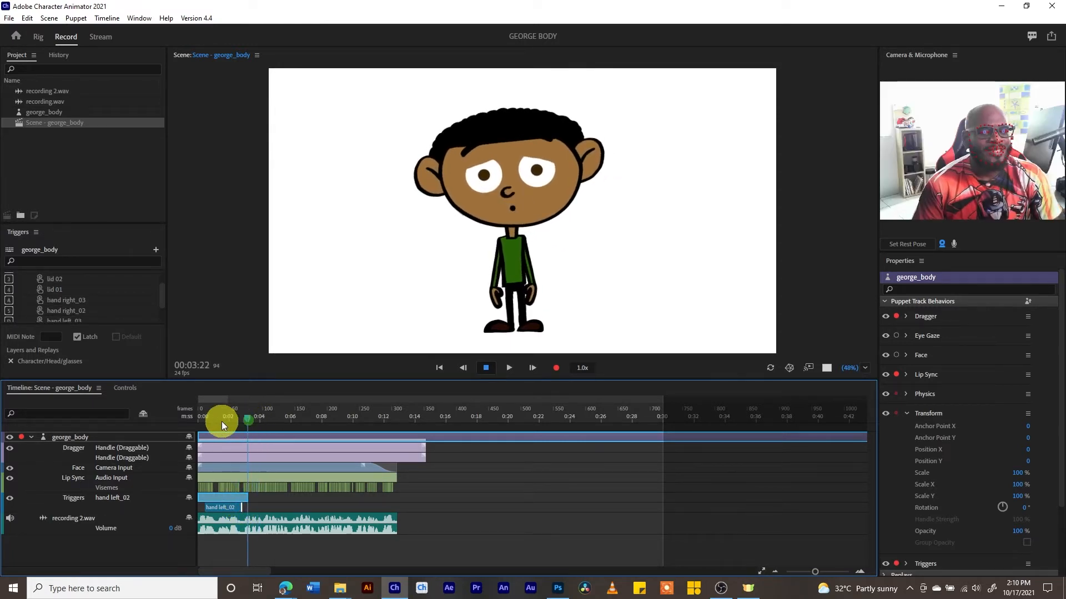
Play the scene from the start, and replay from about 0:05:20 to locate the puppet's other arm gesture
{"action": "left_click_drag", "start_coordinate": [221, 421], "coordinate": [148, 425]}
{"action": "key", "text": "space"}
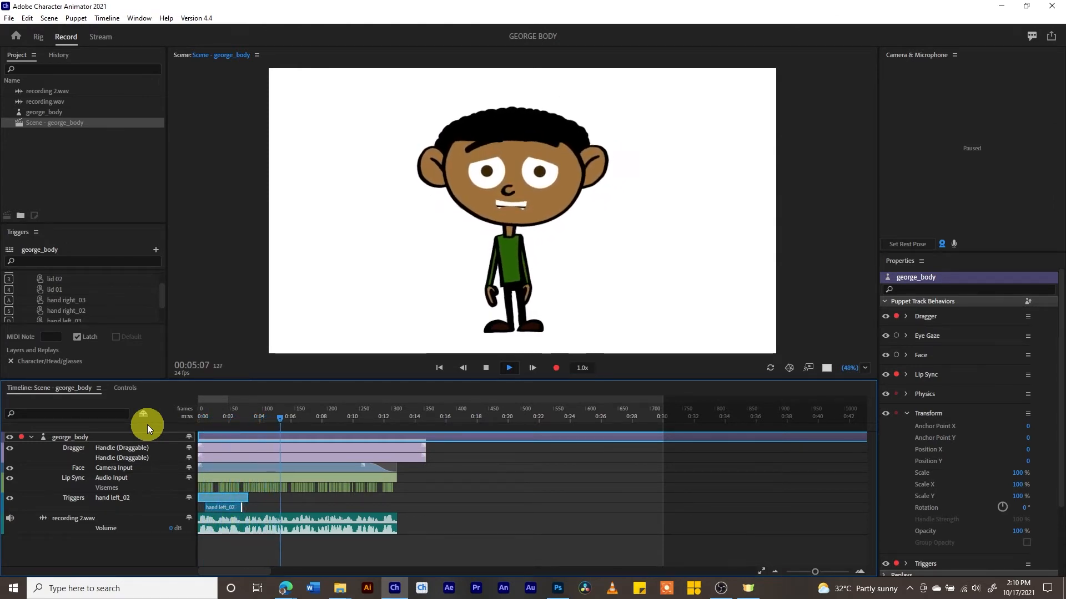
{"action": "key", "text": "space"}
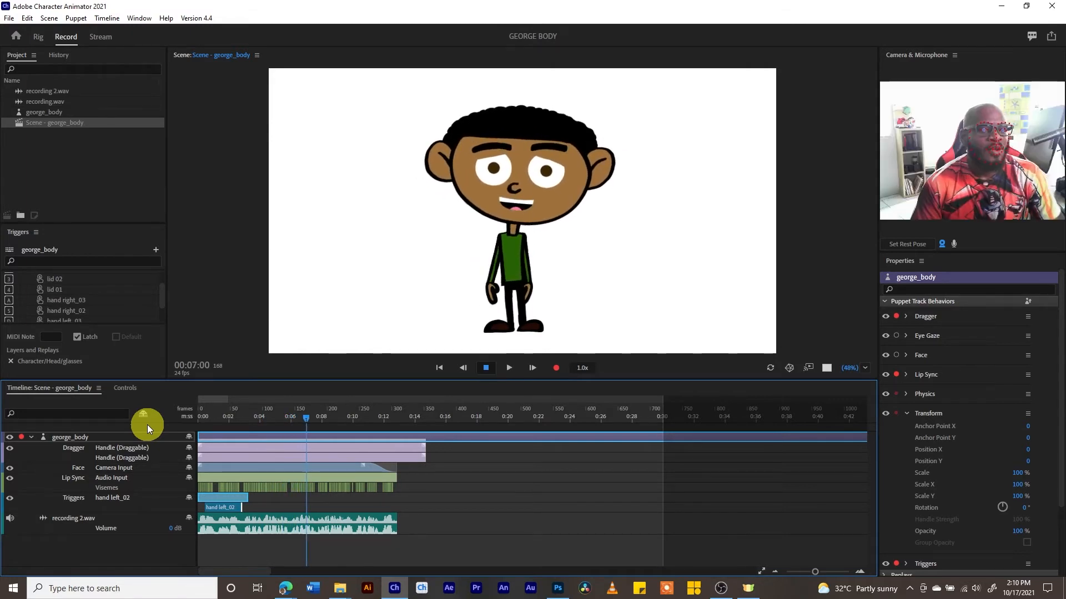
{"action": "left_click", "coordinate": [289, 417]}
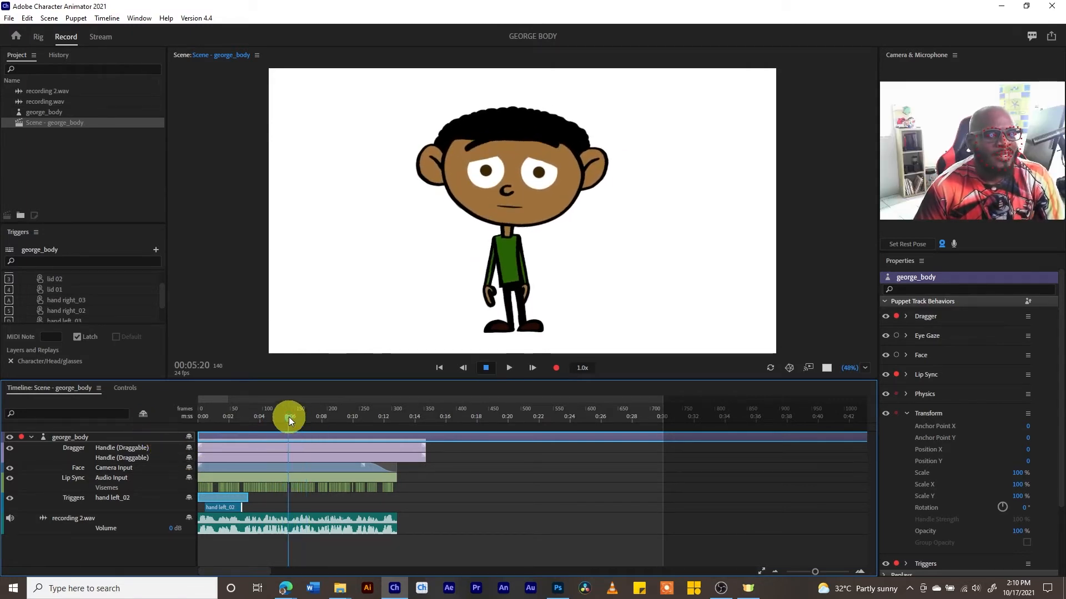
{"action": "key", "text": "space"}
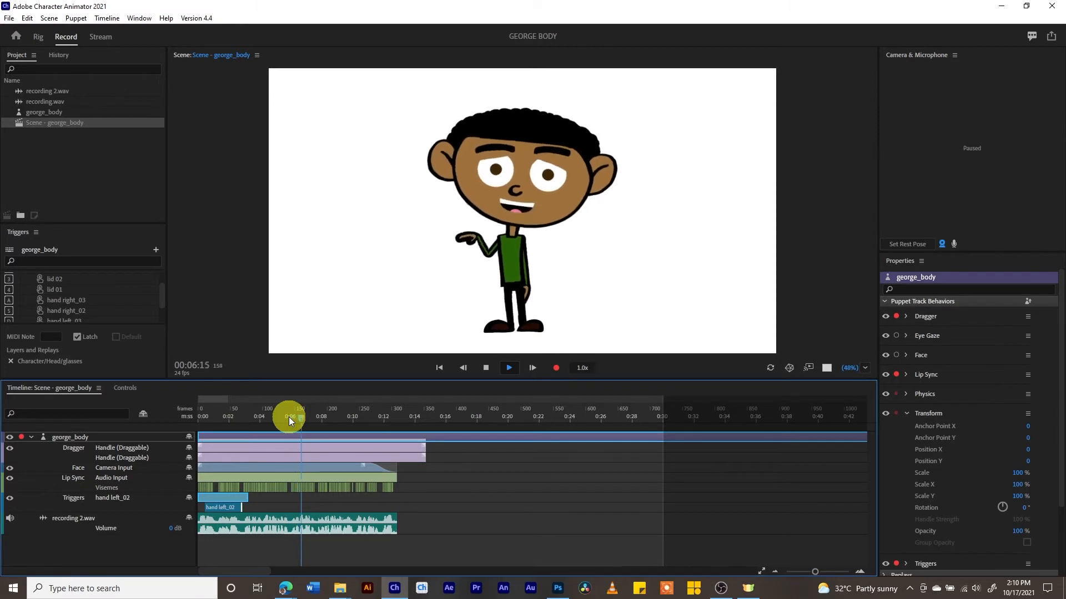
{"action": "key", "text": "space"}
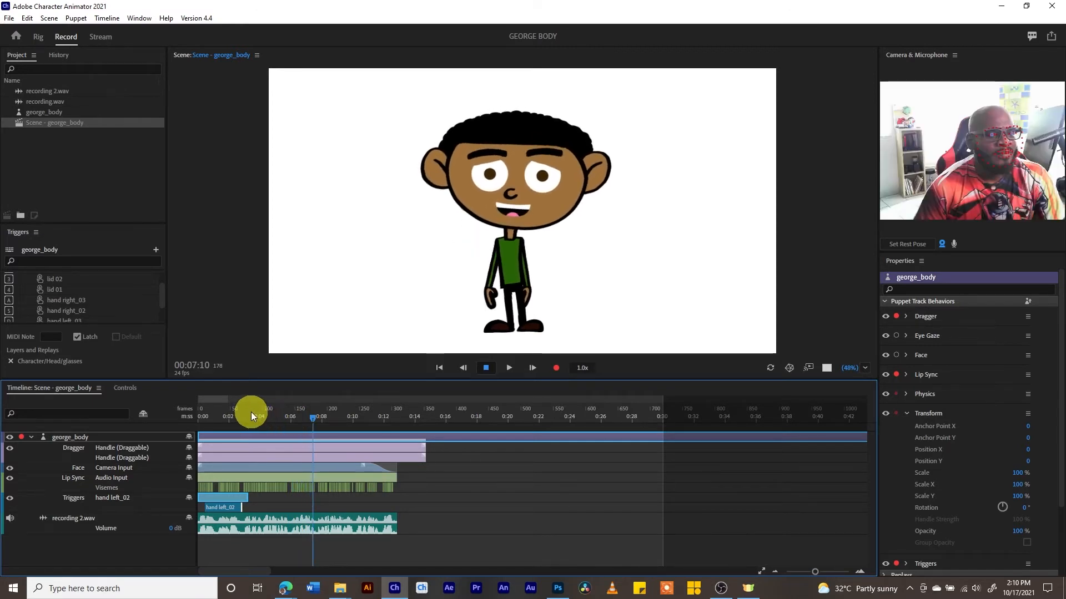
Place the playhead at 0:05:19 and try out the hand right_03 trigger
{"action": "left_click", "coordinate": [287, 418]}
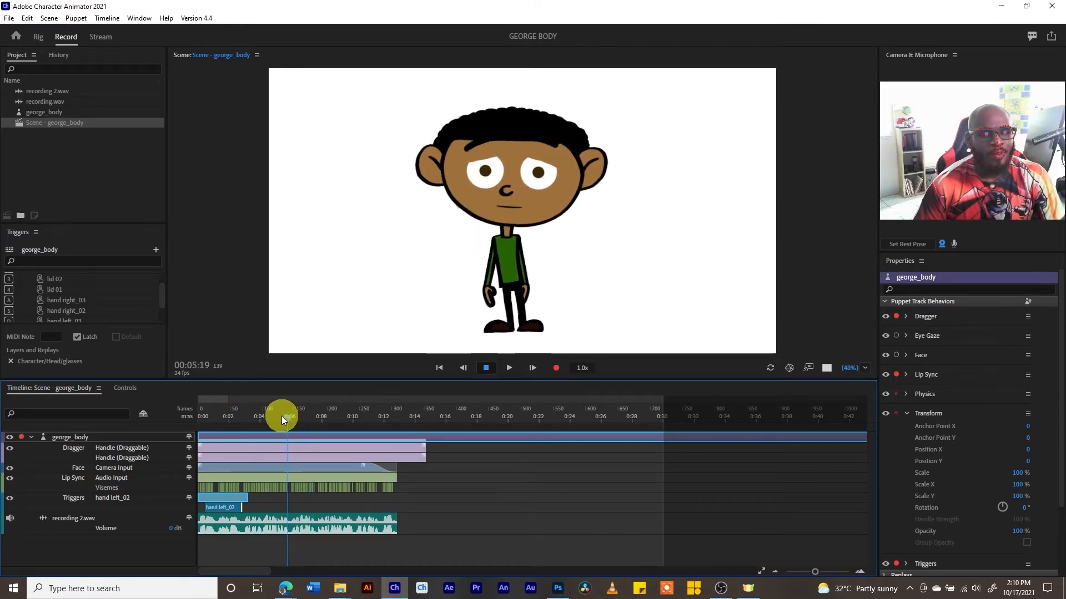
{"action": "key", "text": "a"}
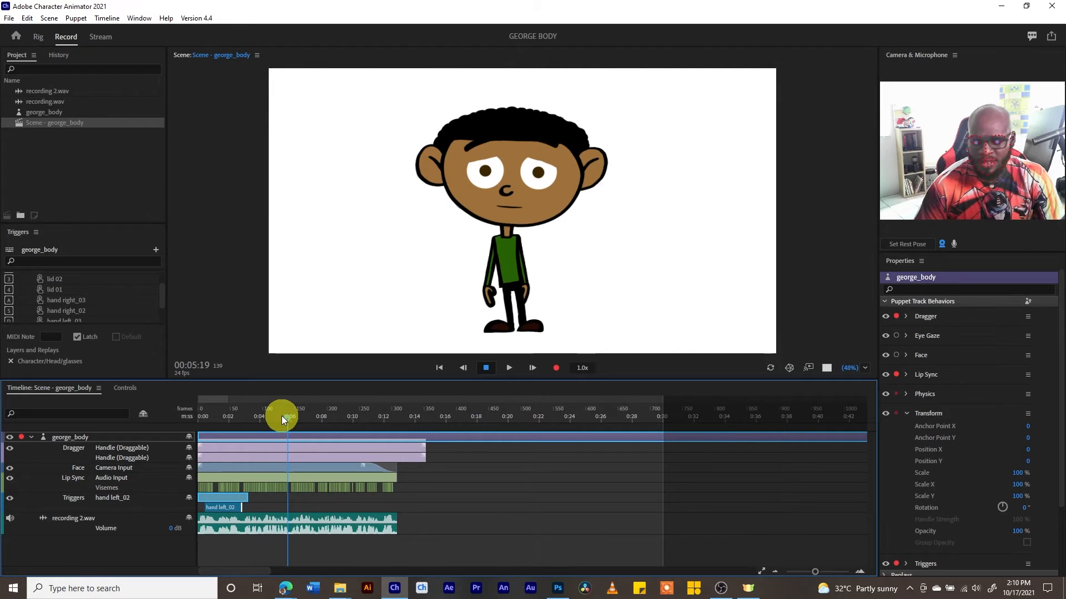
{"action": "key", "text": "a"}
{"action": "key", "text": "a"}
{"action": "key", "text": "a"}
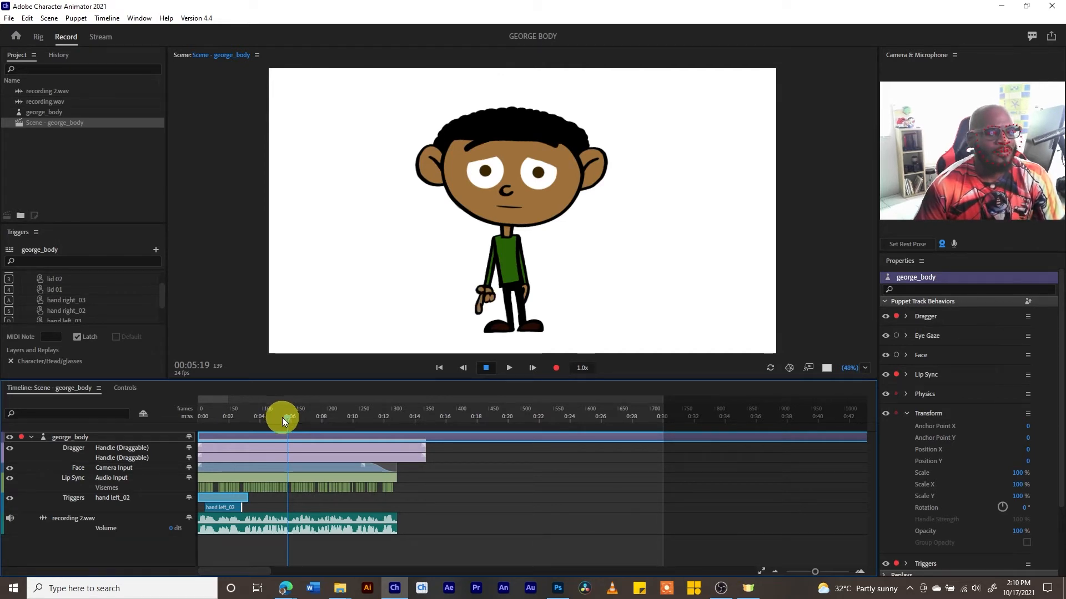
Record a take starting at 0:04:22, performing the hand right_03 trigger during the arm gesture
{"action": "left_click_drag", "start_coordinate": [287, 418], "coordinate": [274, 421]}
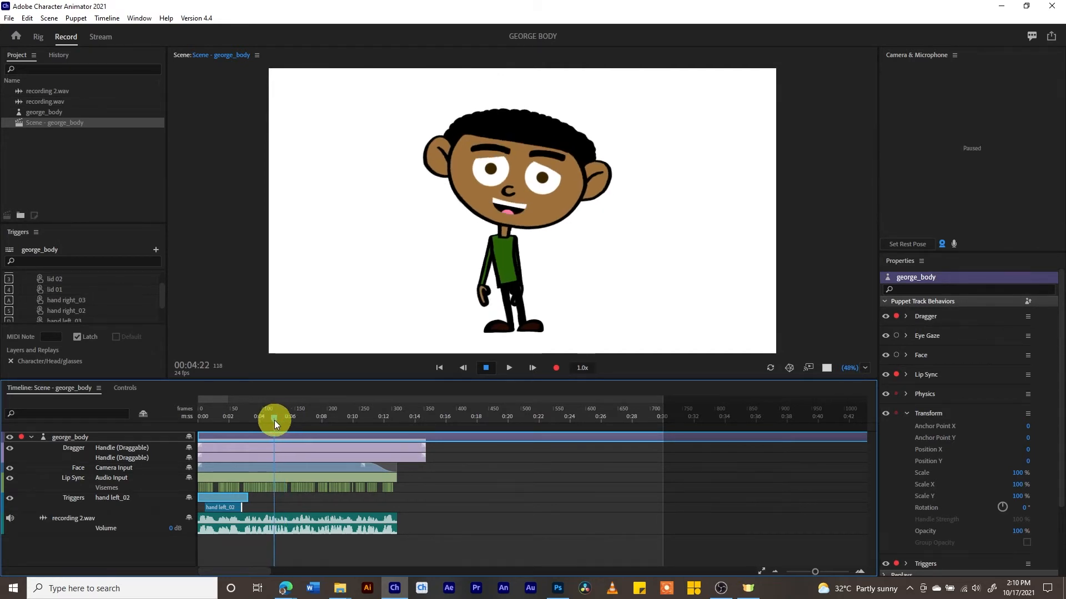
{"action": "left_click", "coordinate": [557, 369]}
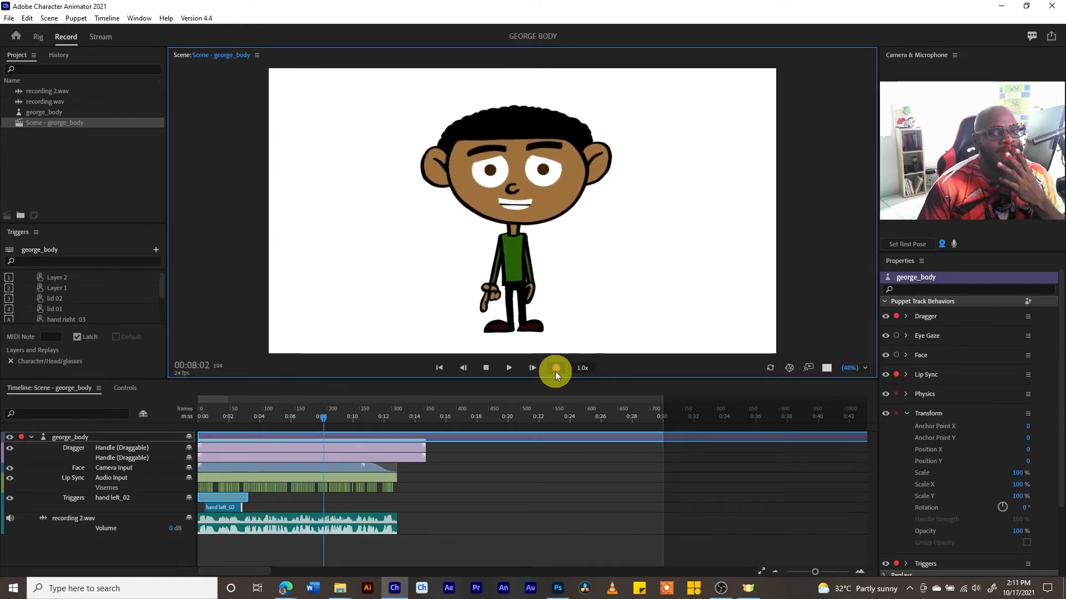
{"action": "key", "text": "a"}
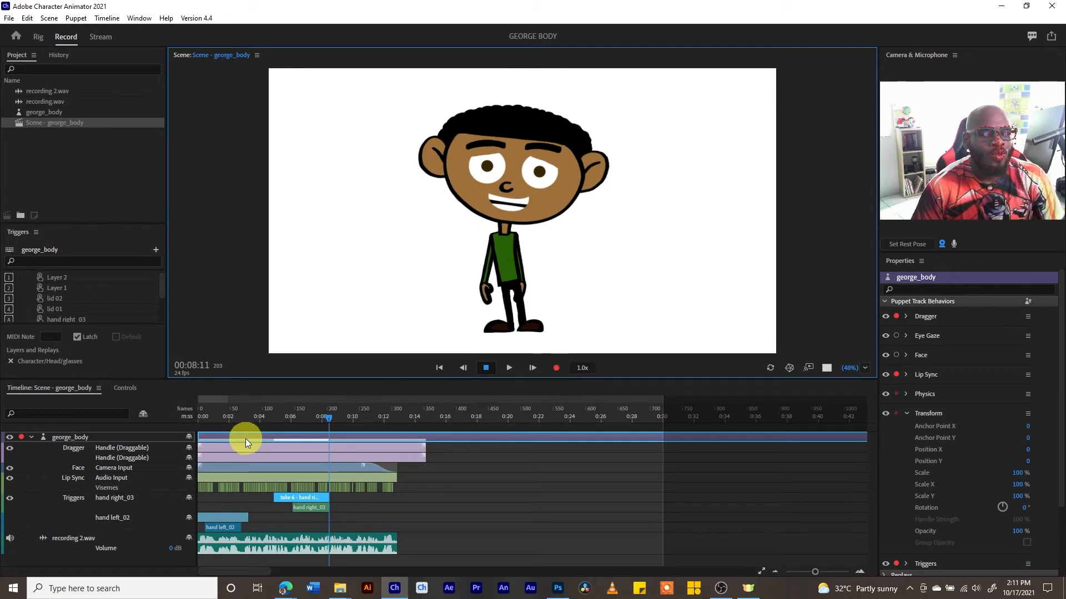
Replay the section from just before the new take to review the hand right_03 trigger
{"action": "left_click", "coordinate": [271, 420]}
{"action": "key", "text": "space"}
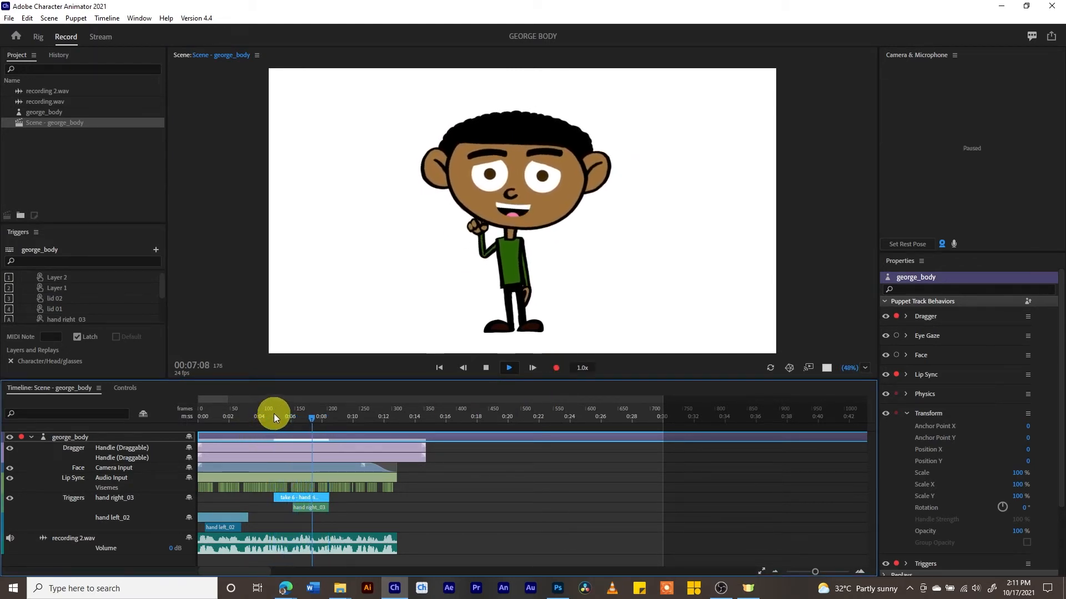
{"action": "key", "text": "space"}
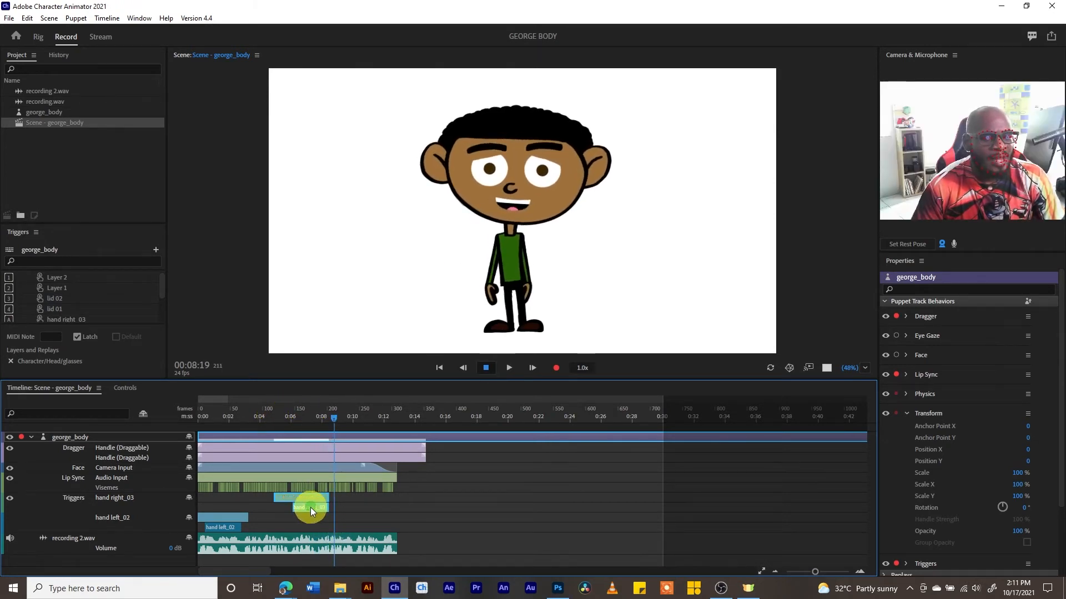
Retime the hand right_03 trigger and its take to about 0:07 to 0:08, and replay the section from 0:04:13
{"action": "left_click_drag", "start_coordinate": [306, 511], "coordinate": [329, 509]}
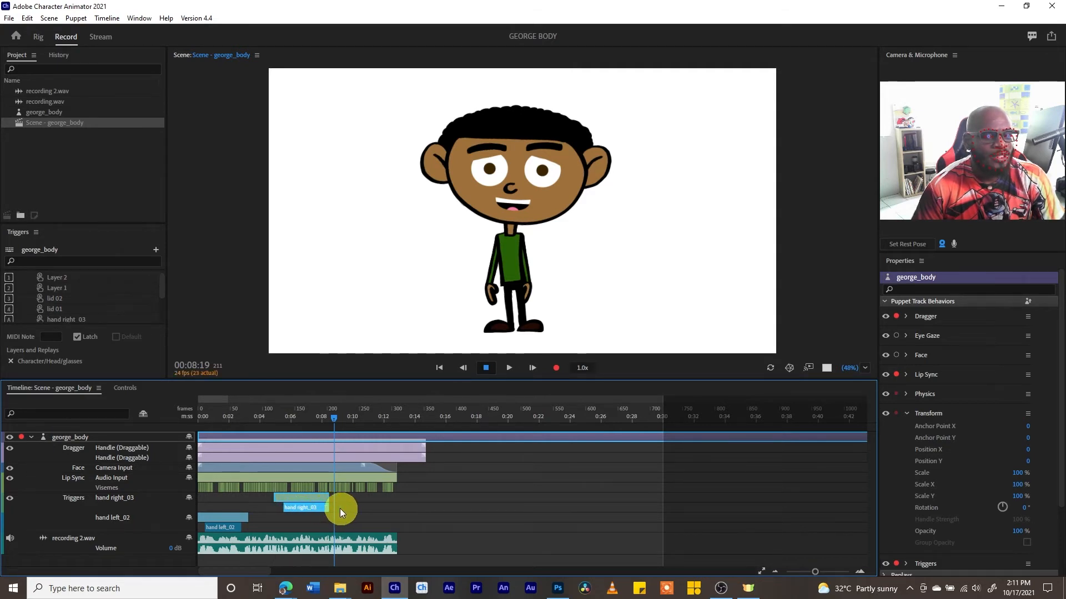
{"action": "left_click", "coordinate": [340, 509]}
{"action": "left_click", "coordinate": [328, 507]}
{"action": "left_click", "coordinate": [264, 419]}
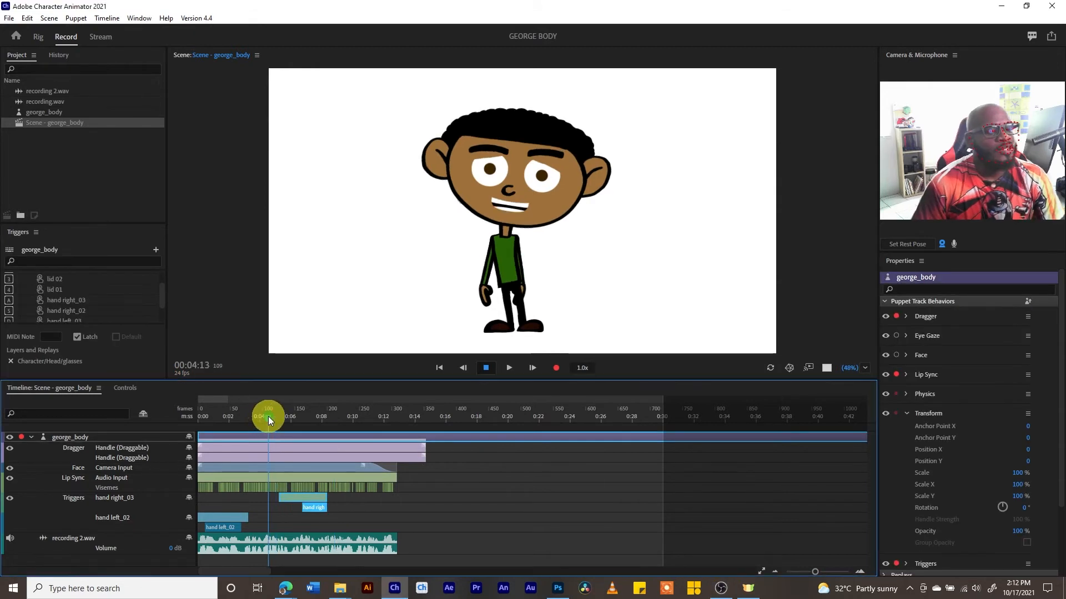
{"action": "key", "text": "space"}
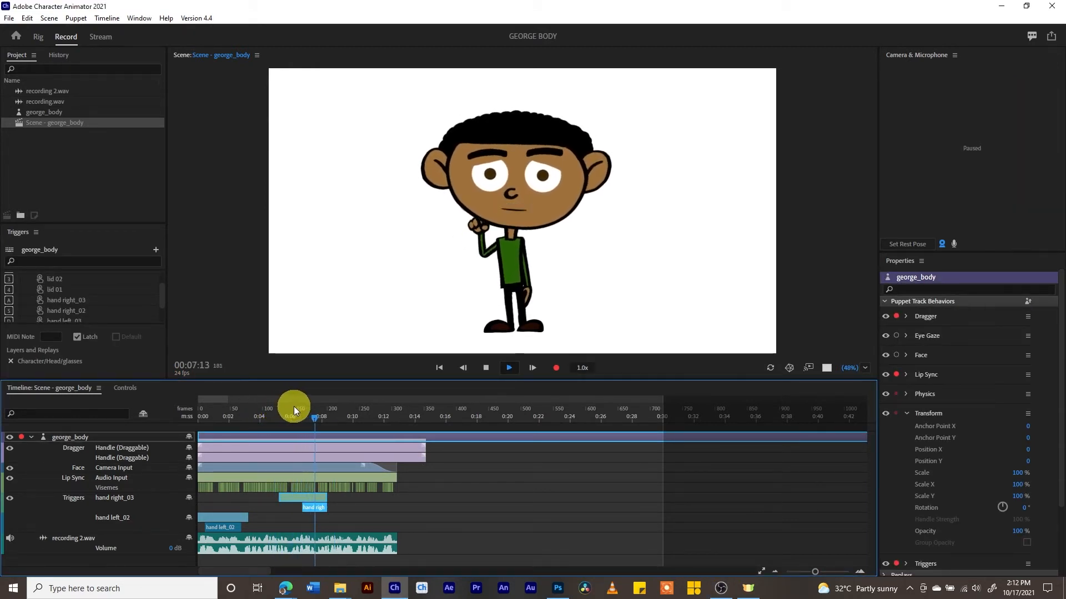
{"action": "key", "text": "space"}
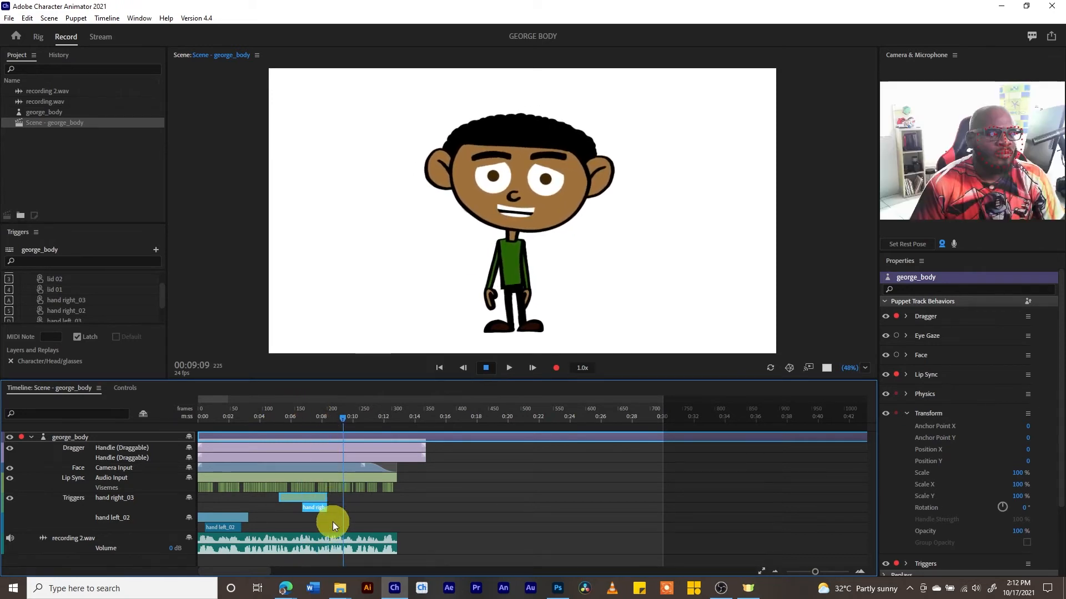
Delete the take 6 recording of the hand right_03 trigger
{"action": "left_click", "coordinate": [331, 508]}
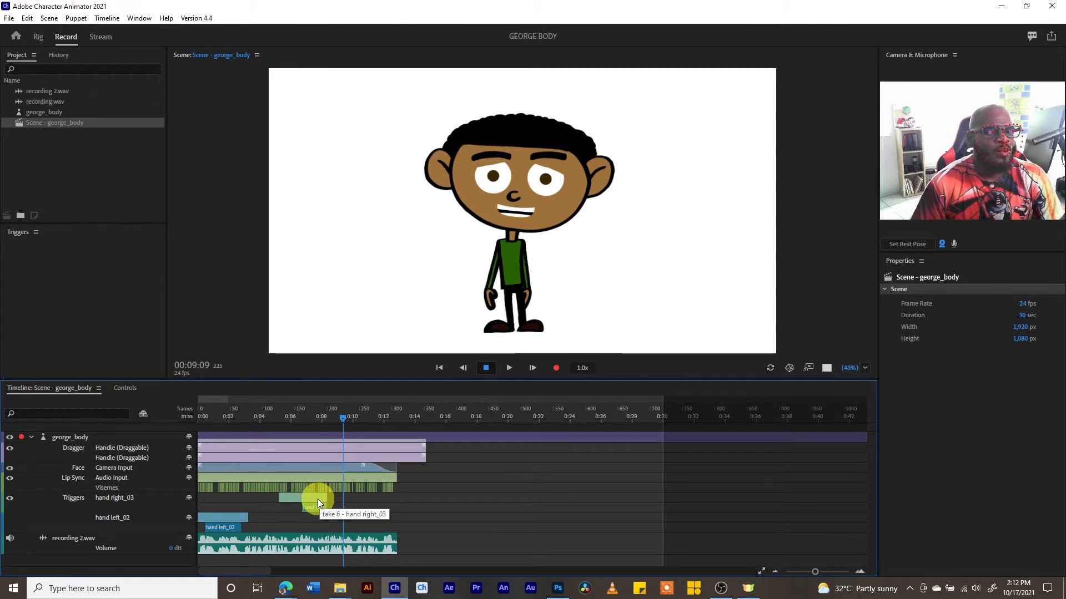
{"action": "left_click", "coordinate": [318, 499]}
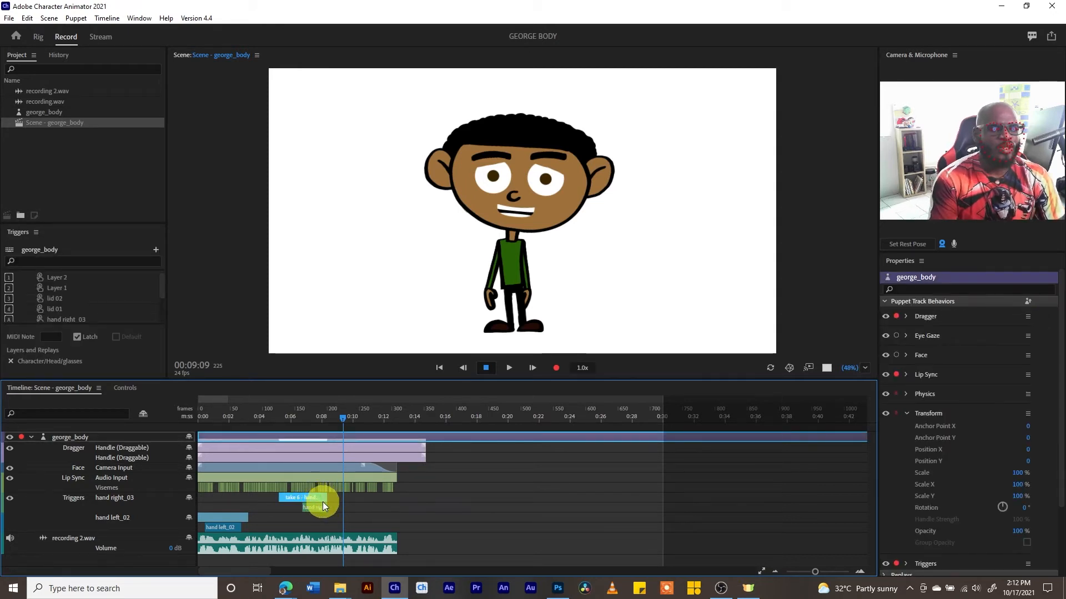
{"action": "key", "text": "Delete"}
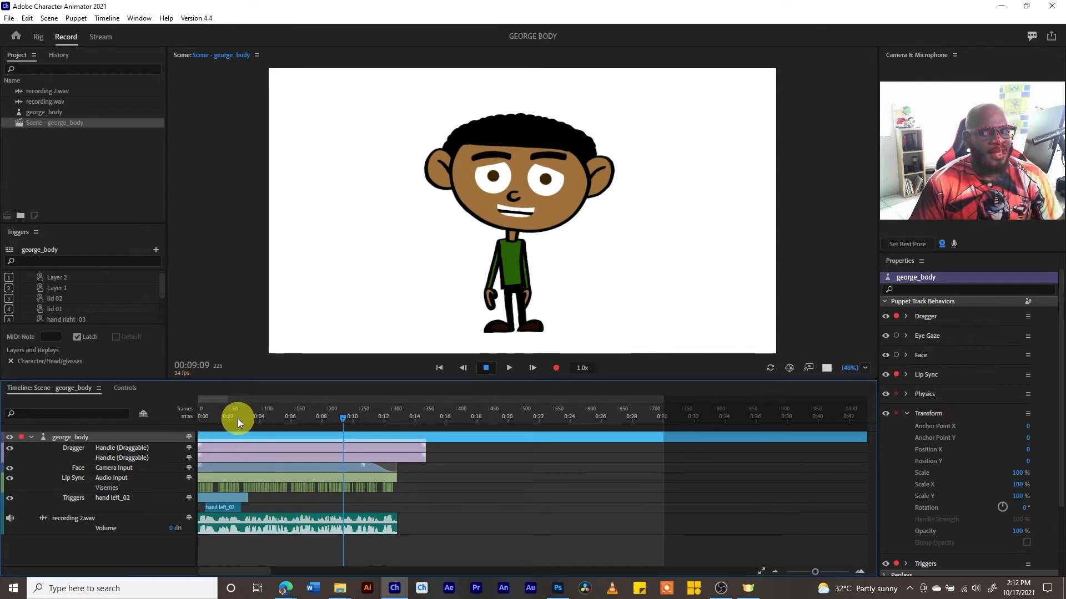
Play the scene from the start, skipping ahead to about 0:06, to locate the speech cue for the hand right_03 gesture
{"action": "left_click_drag", "start_coordinate": [237, 419], "coordinate": [182, 411]}
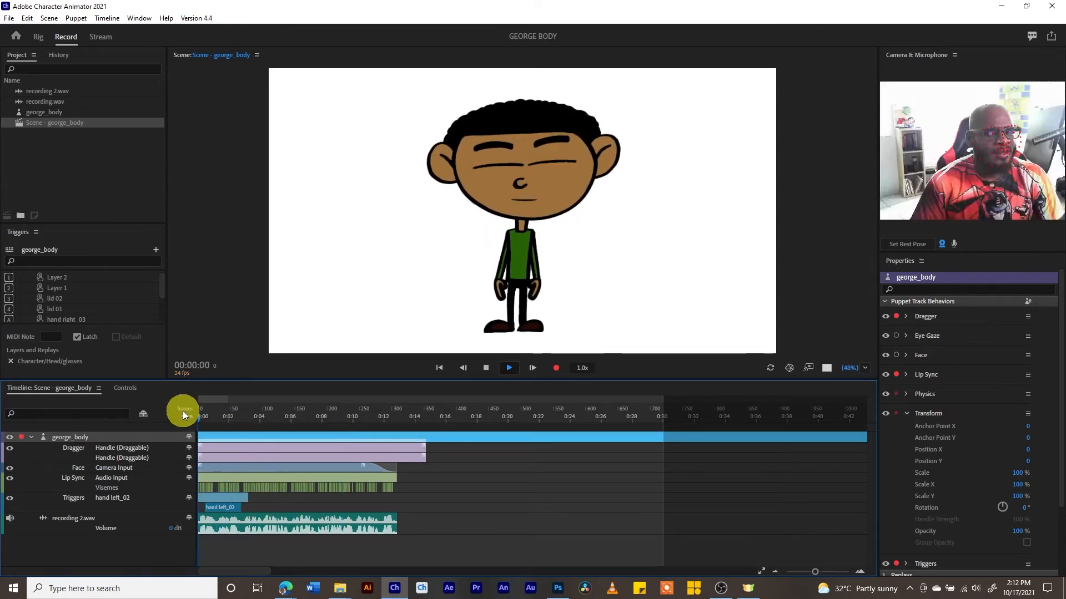
{"action": "key", "text": "space"}
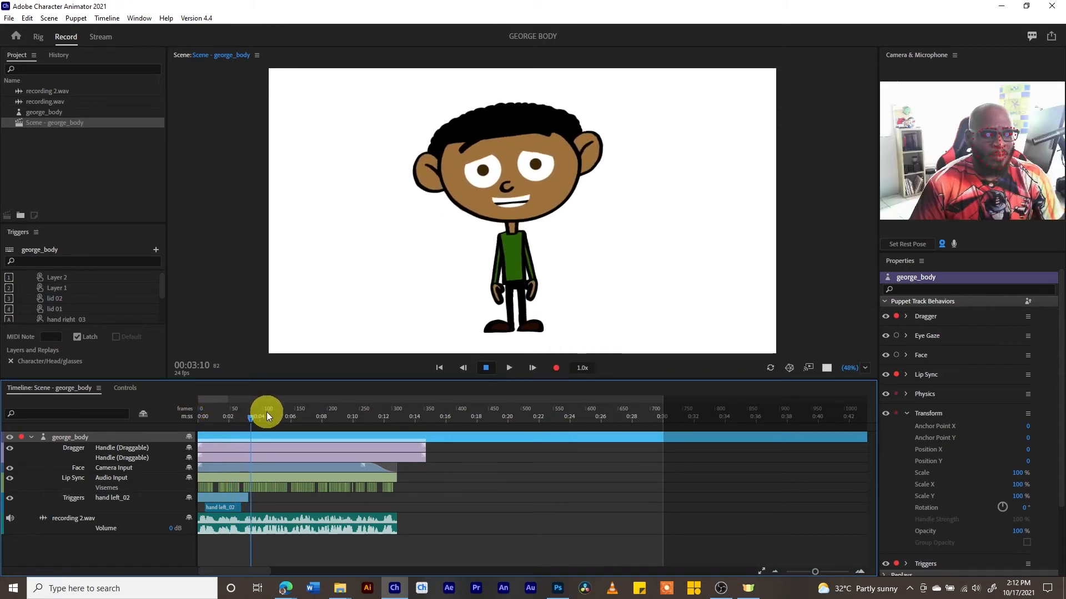
{"action": "left_click", "coordinate": [289, 417]}
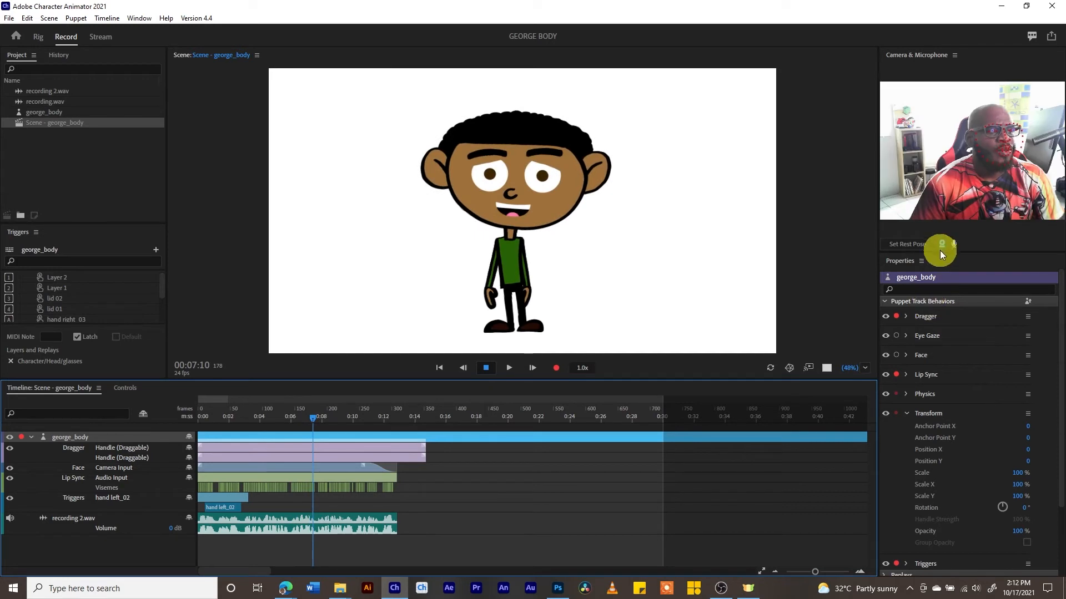
Turn off the camera input and preview the section from 0:06:02 to about 0:06:21
{"action": "left_click", "coordinate": [942, 244]}
{"action": "left_click", "coordinate": [292, 420]}
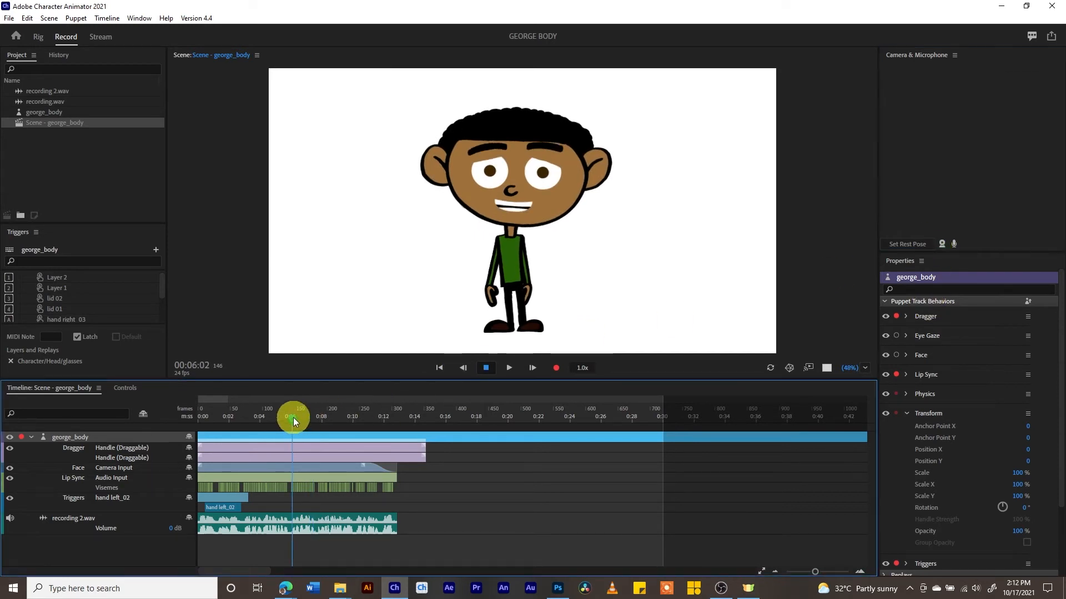
{"action": "key", "text": "space"}
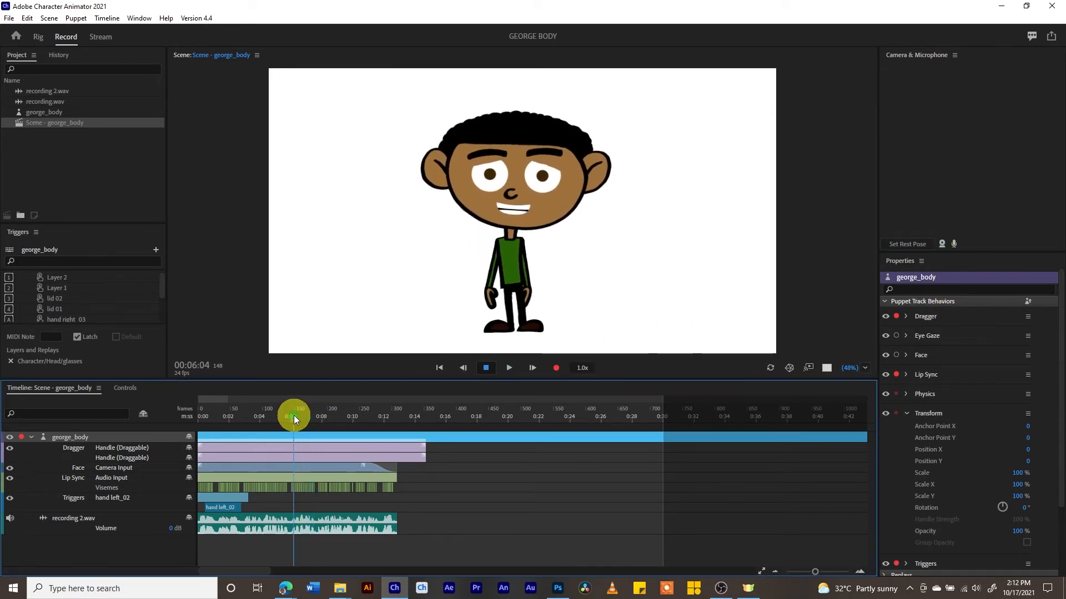
{"action": "left_click", "coordinate": [305, 416]}
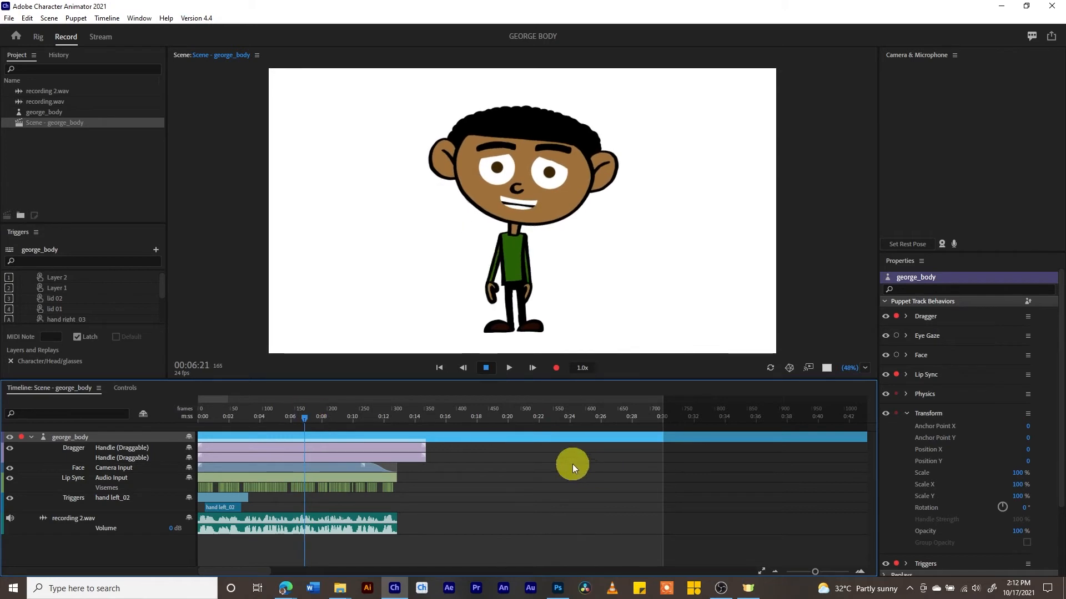
Record a new take starting shortly before 0:06, performing the hand right_03 trigger during the gesture
{"action": "left_click", "coordinate": [290, 415]}
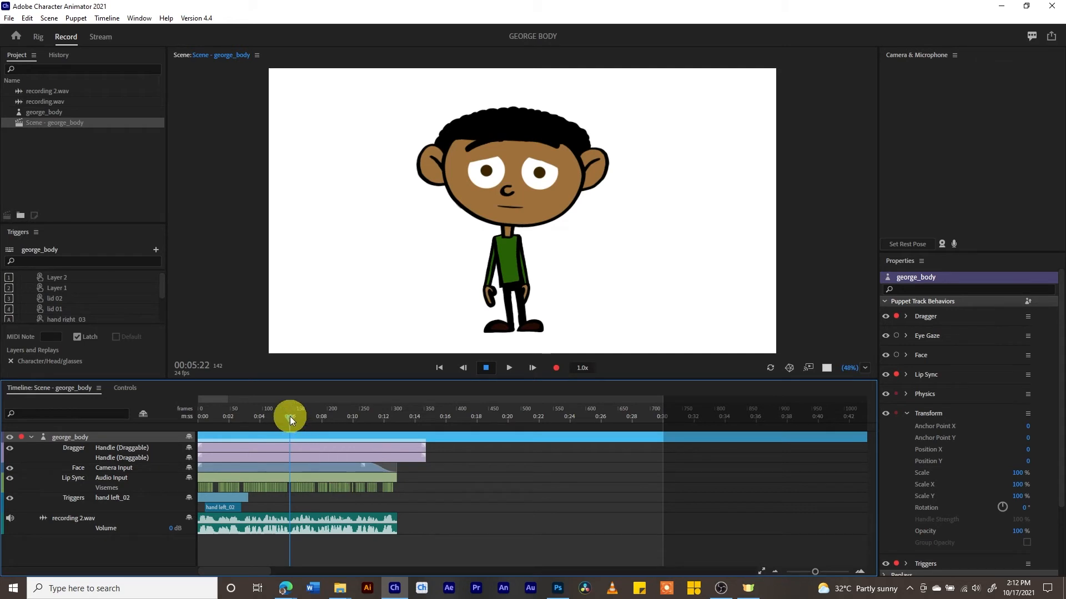
{"action": "left_click_drag", "start_coordinate": [290, 417], "coordinate": [285, 418]}
{"action": "left_click", "coordinate": [556, 369]}
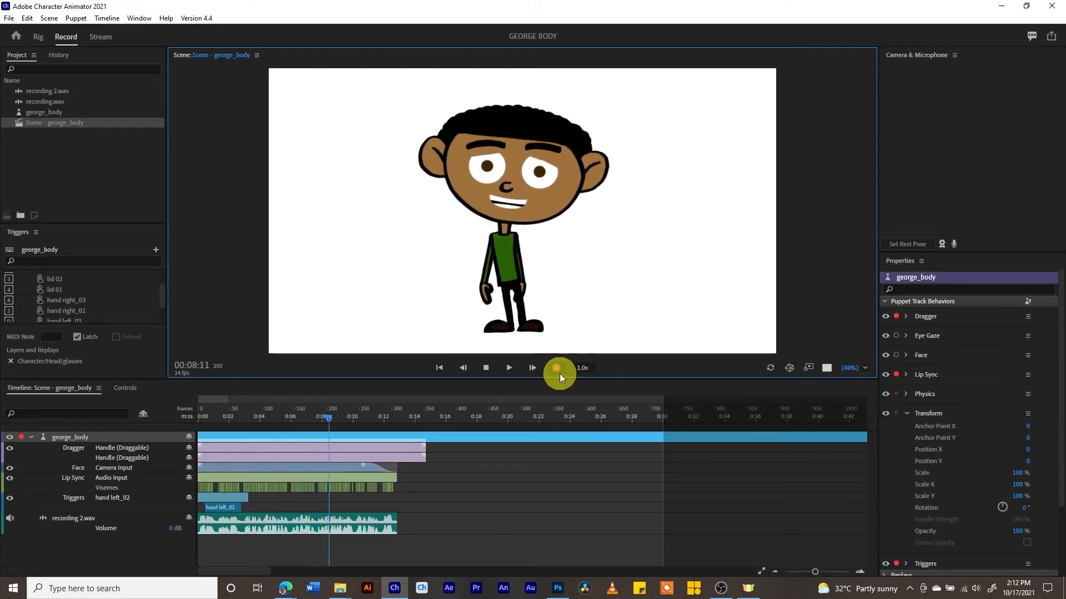
{"action": "left_click", "coordinate": [556, 369]}
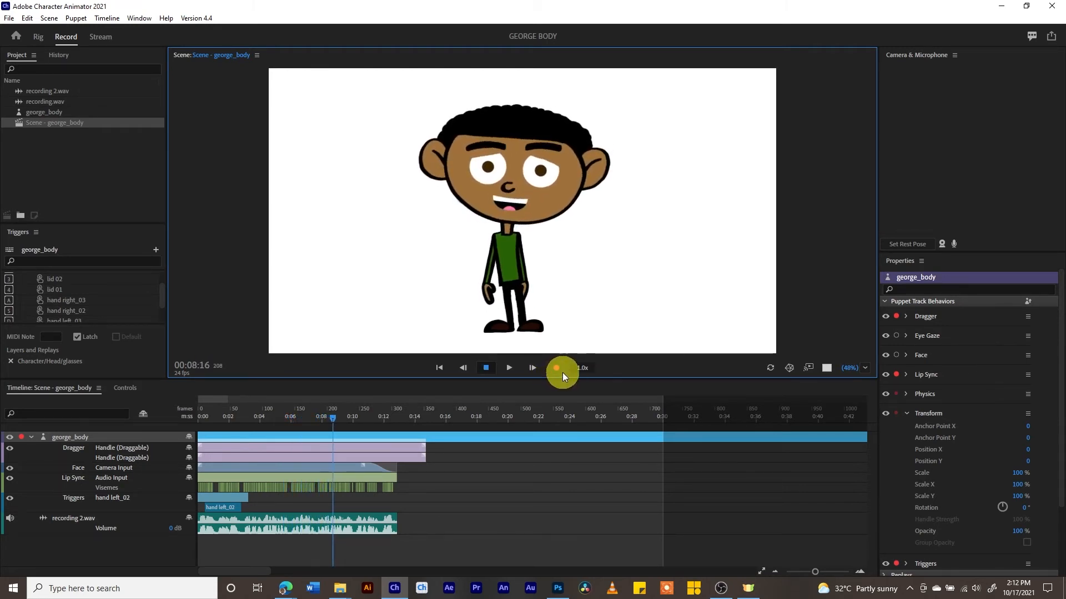
Replay the new hand right_03 take, and play the whole scene from the start to review both hand gestures
{"action": "left_click", "coordinate": [287, 416]}
{"action": "key", "text": "space"}
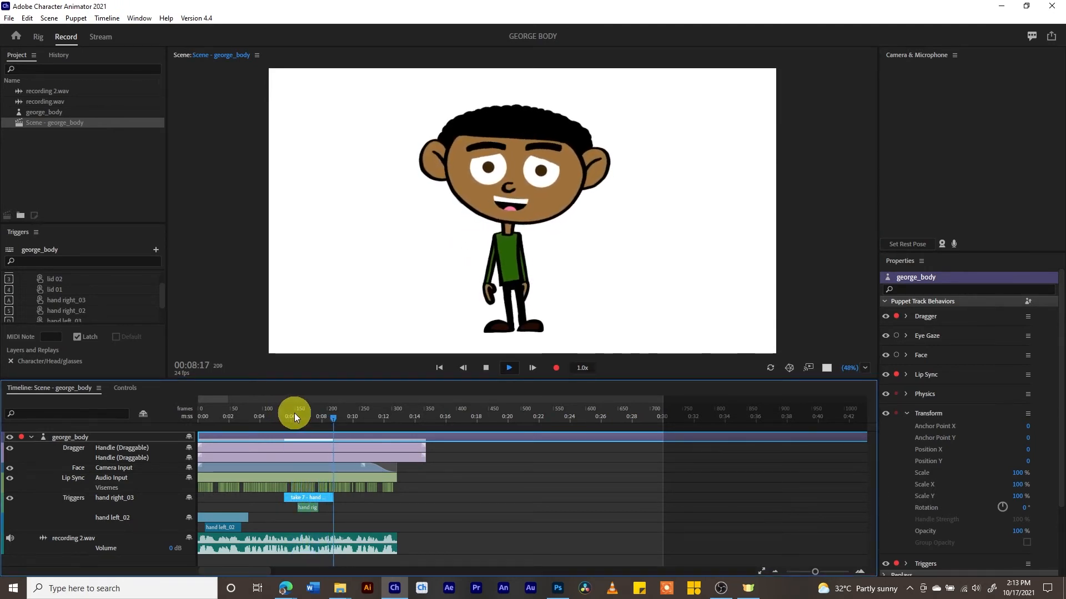
{"action": "key", "text": "space"}
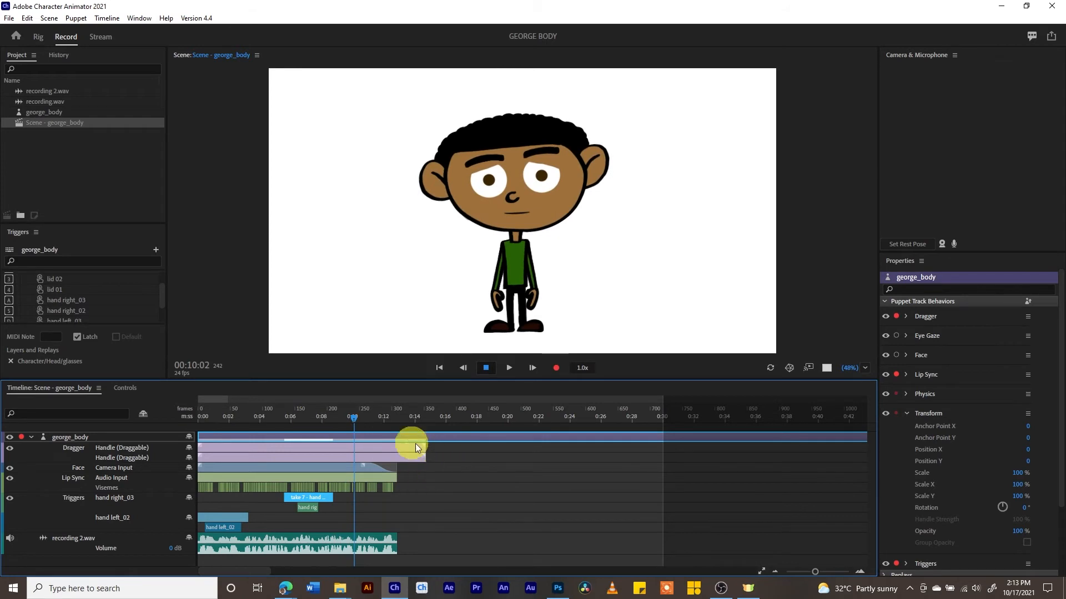
{"action": "left_click_drag", "start_coordinate": [252, 417], "coordinate": [151, 414]}
{"action": "key", "text": "space"}
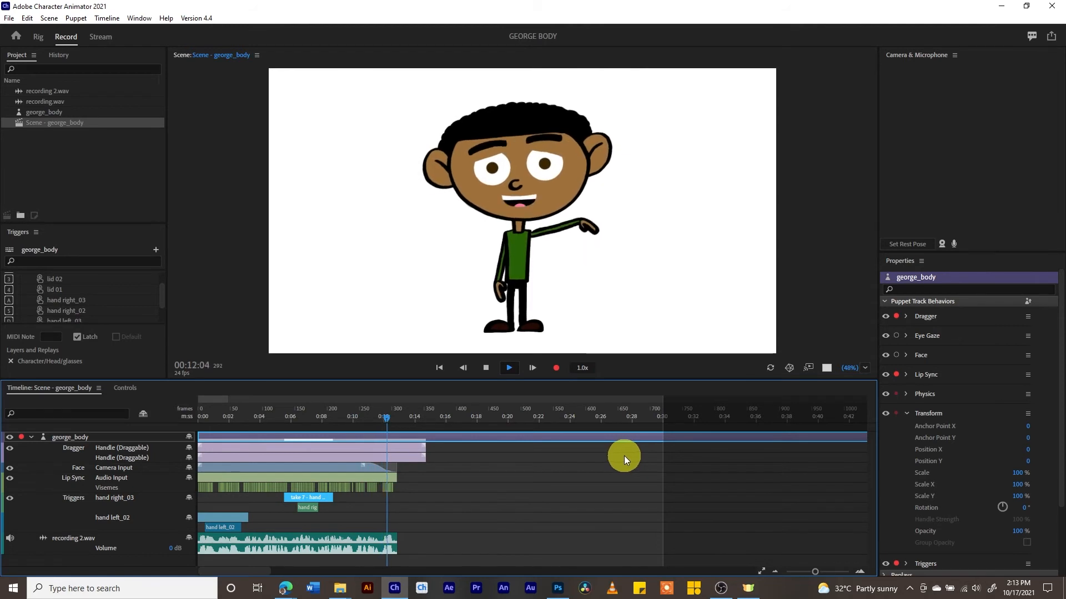
{"action": "key", "text": "space"}
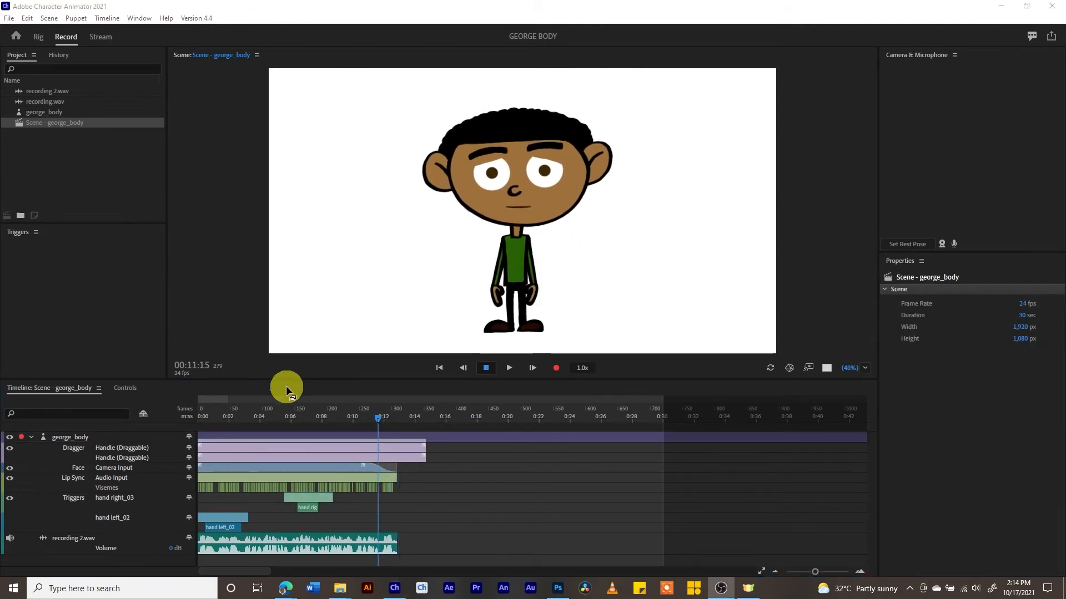
Place the playhead at 0:11:05, try out the hand triggers, and record a hand left_02 take near the end of the speech
{"action": "left_click", "coordinate": [481, 362]}
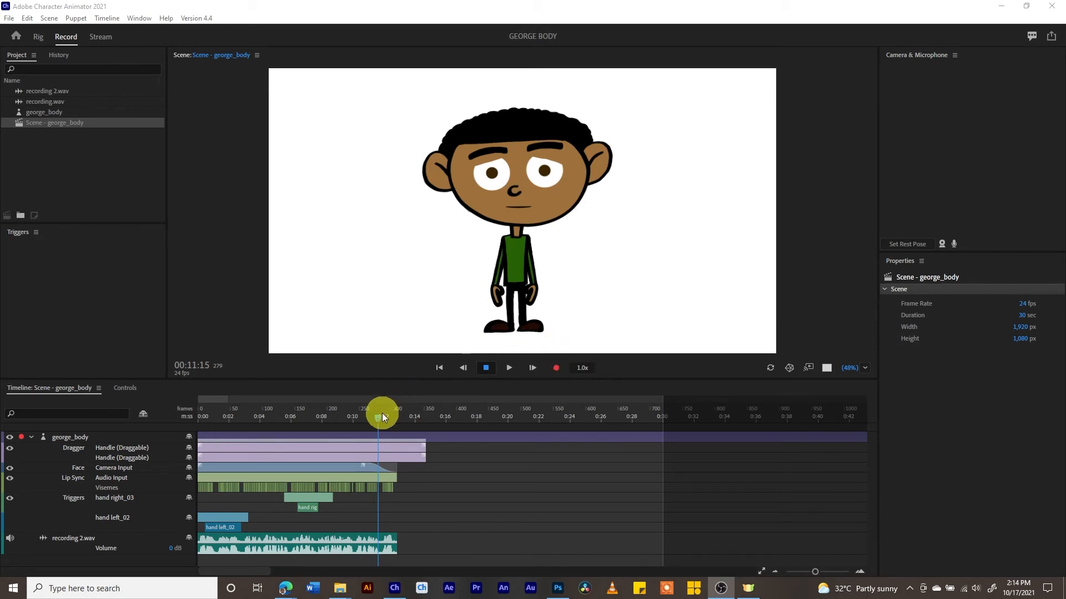
{"action": "left_click_drag", "start_coordinate": [382, 415], "coordinate": [372, 420]}
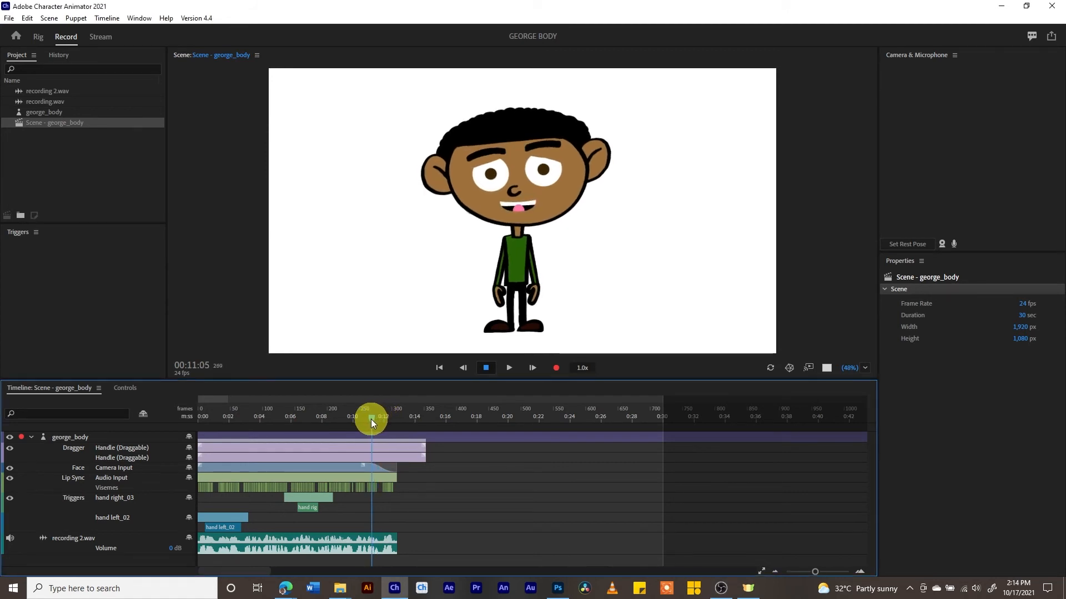
{"action": "key", "text": "1"}
{"action": "key", "text": "2"}
{"action": "key", "text": "3"}
{"action": "key", "text": "4"}
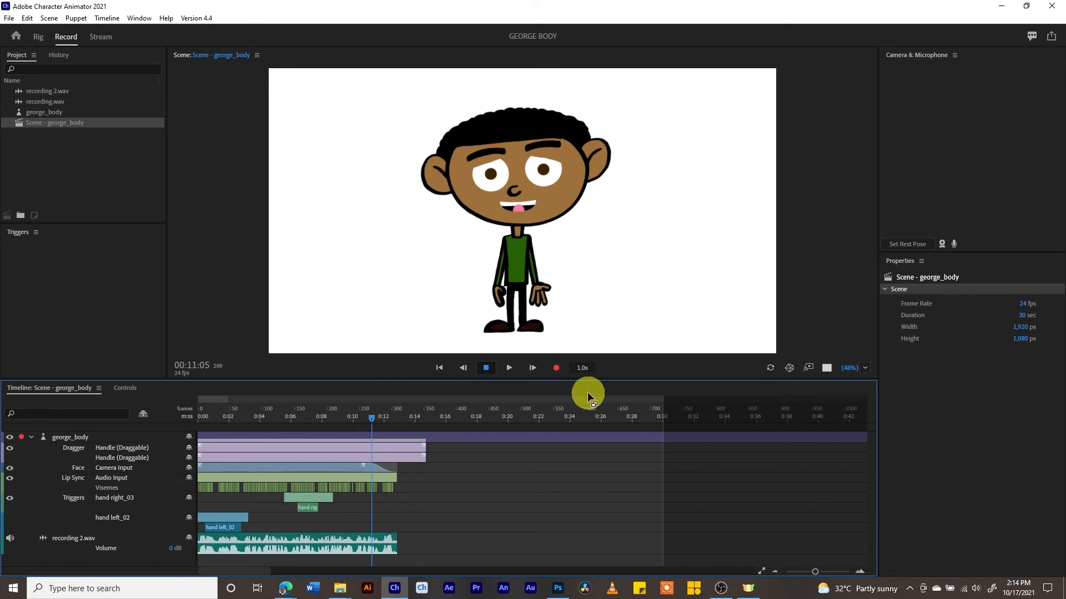
{"action": "left_click", "coordinate": [556, 369]}
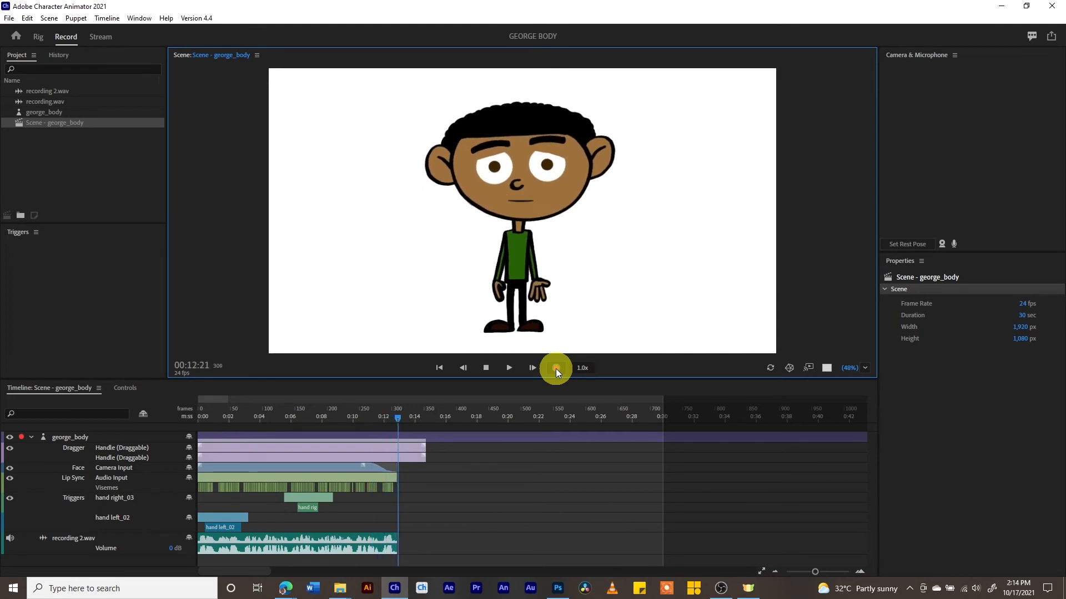
{"action": "left_click", "coordinate": [555, 369]}
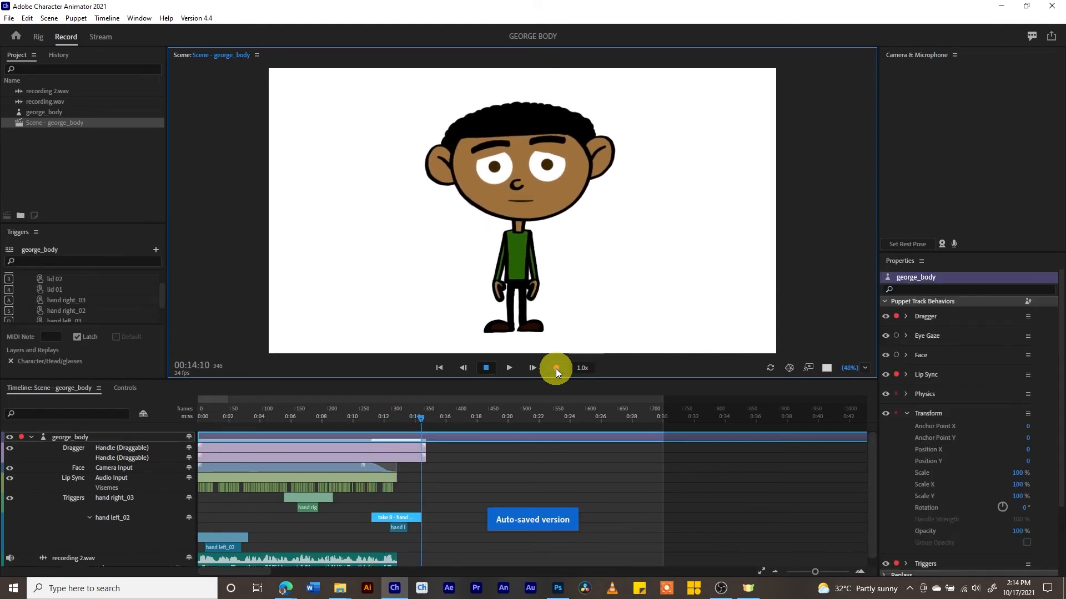
Review the new hand left_02 take, shift its trigger earlier to start at about 0:12, and replay the gesture
{"action": "left_click", "coordinate": [376, 417]}
{"action": "key", "text": "space"}
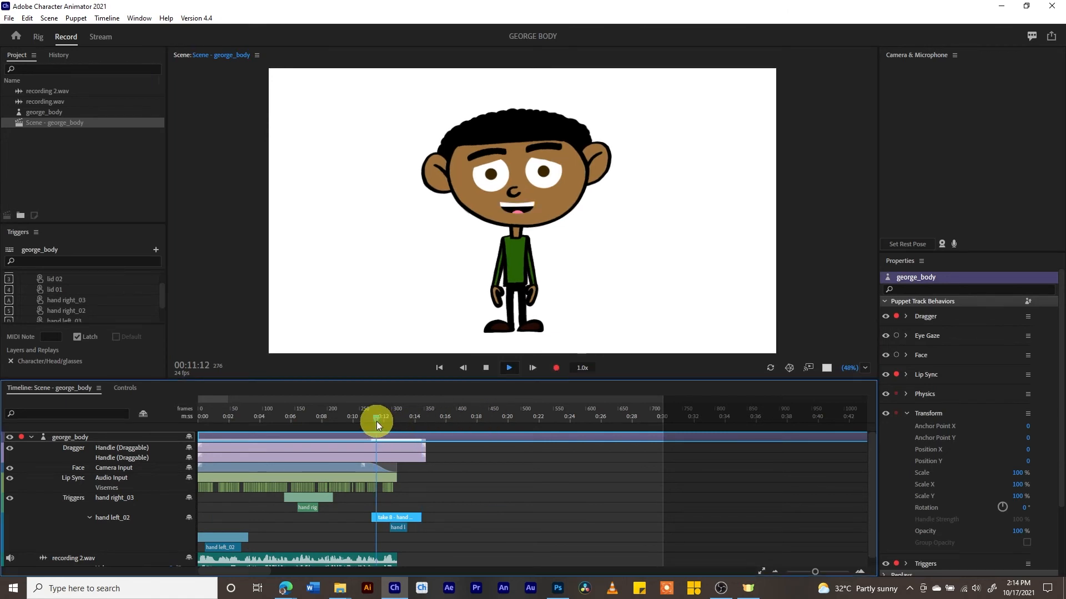
{"action": "key", "text": "space"}
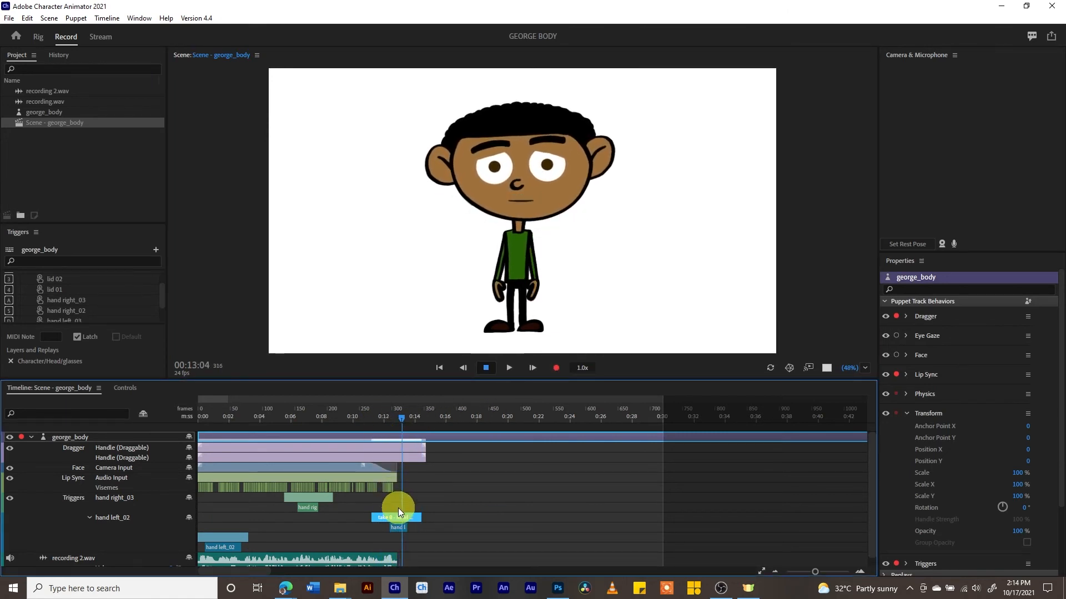
{"action": "left_click", "coordinate": [400, 526]}
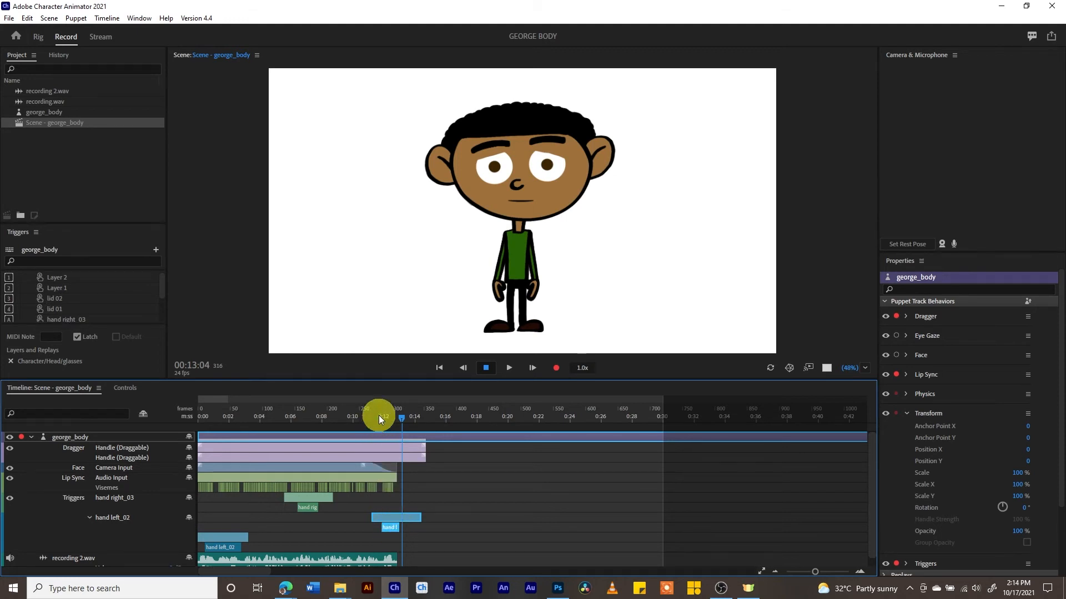
{"action": "key", "text": "space"}
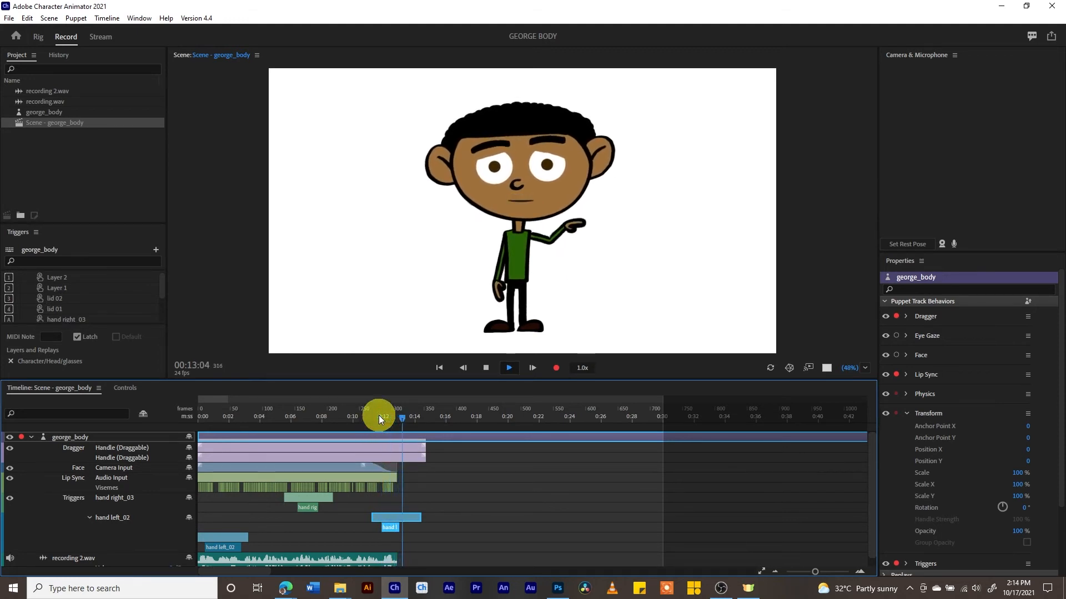
{"action": "key", "text": "space"}
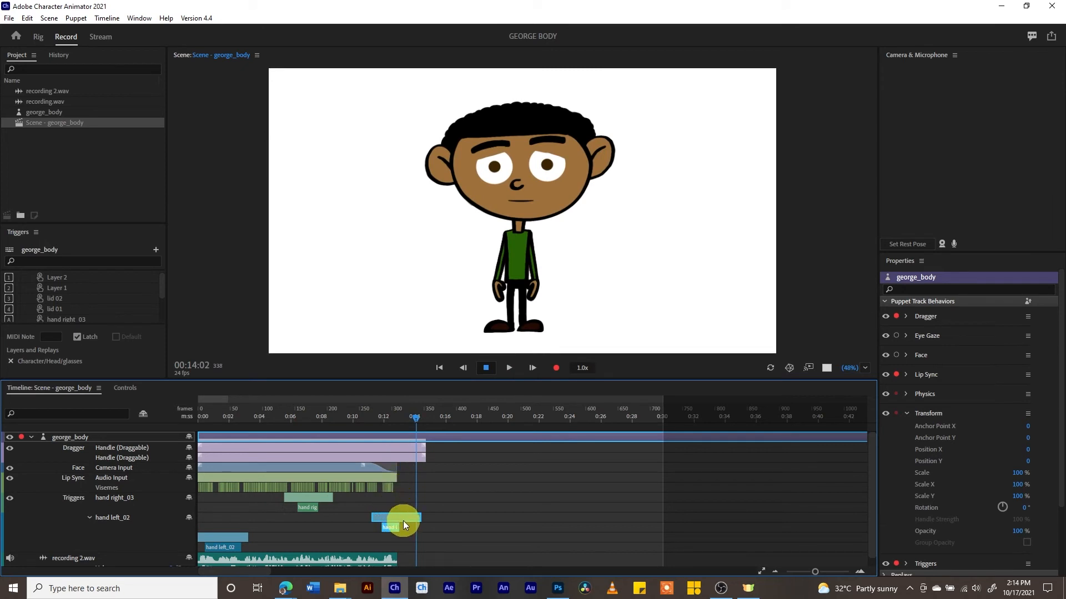
Shorten the second hand left_02 take to end at about 0:13, and replay from 0:12:20
{"action": "left_click_drag", "start_coordinate": [417, 518], "coordinate": [400, 518]}
{"action": "left_click", "coordinate": [397, 417]}
{"action": "key", "text": "space"}
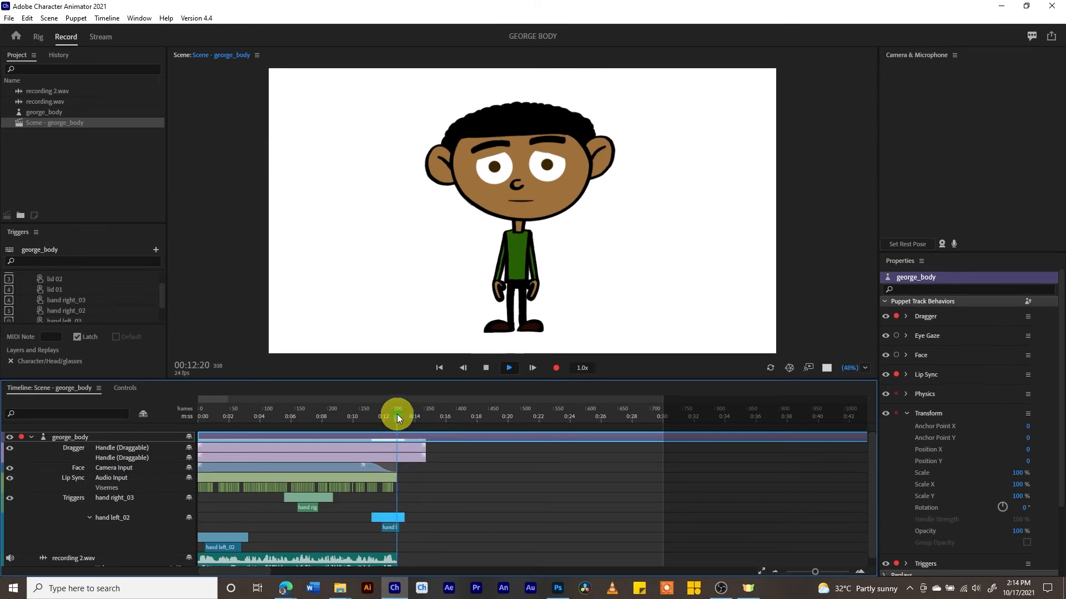
{"action": "key", "text": "space"}
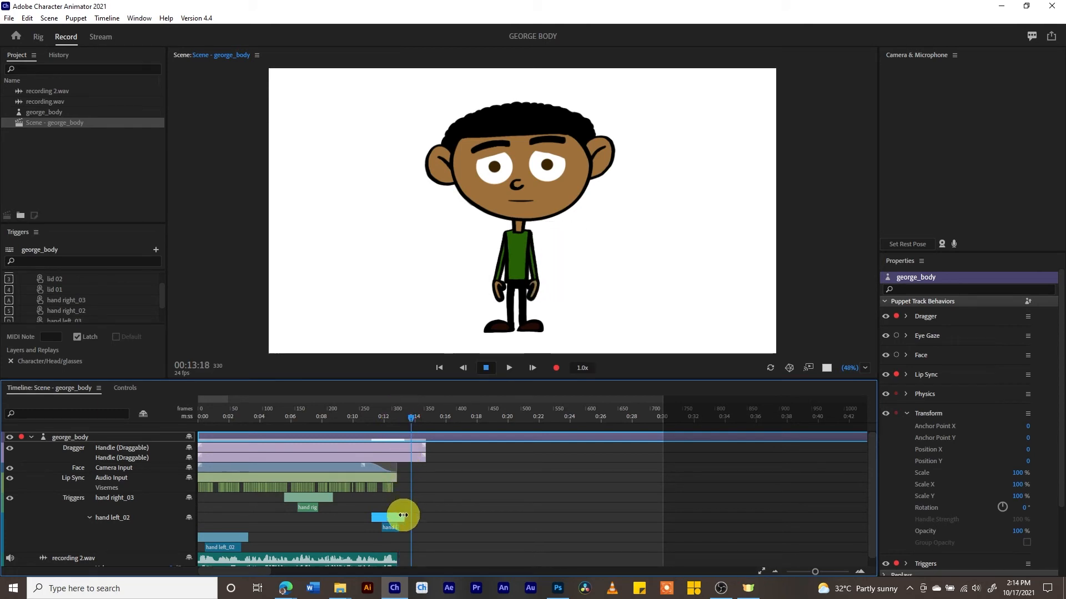
Fine-tune the end of the second hand left_02 take, extend its trigger to the take's end, and replay the ending
{"action": "left_click_drag", "start_coordinate": [401, 518], "coordinate": [403, 517]}
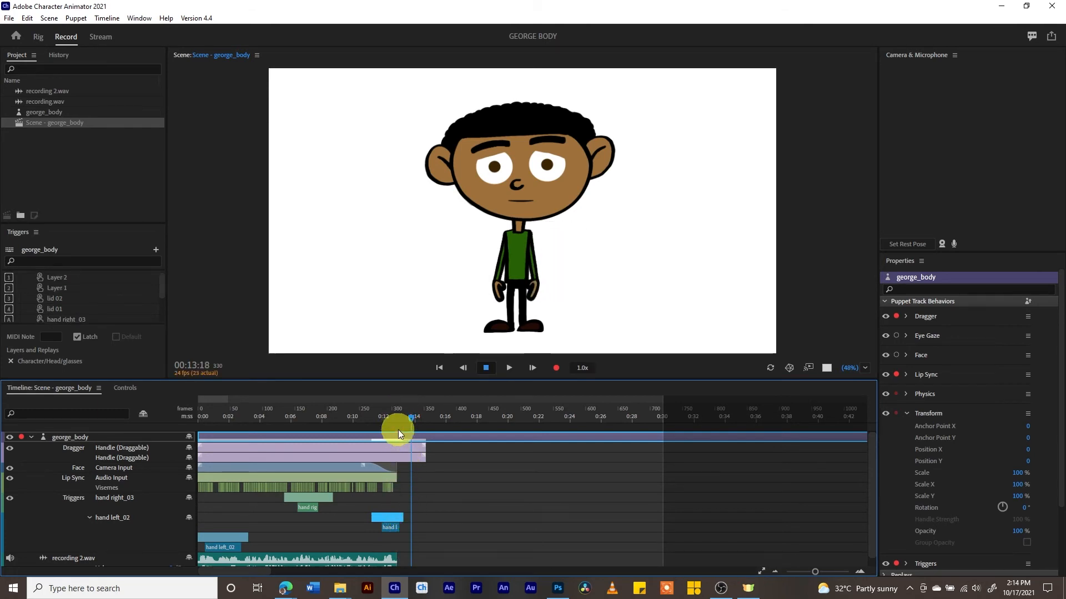
{"action": "left_click", "coordinate": [394, 416]}
{"action": "key", "text": "space"}
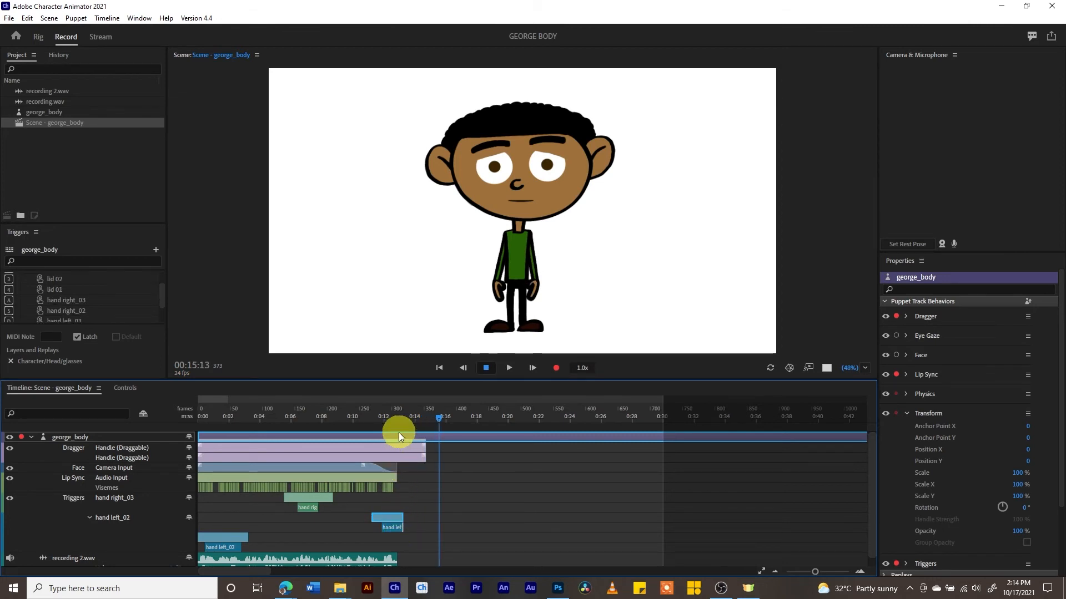
{"action": "left_click", "coordinate": [394, 416]}
{"action": "key", "text": "space"}
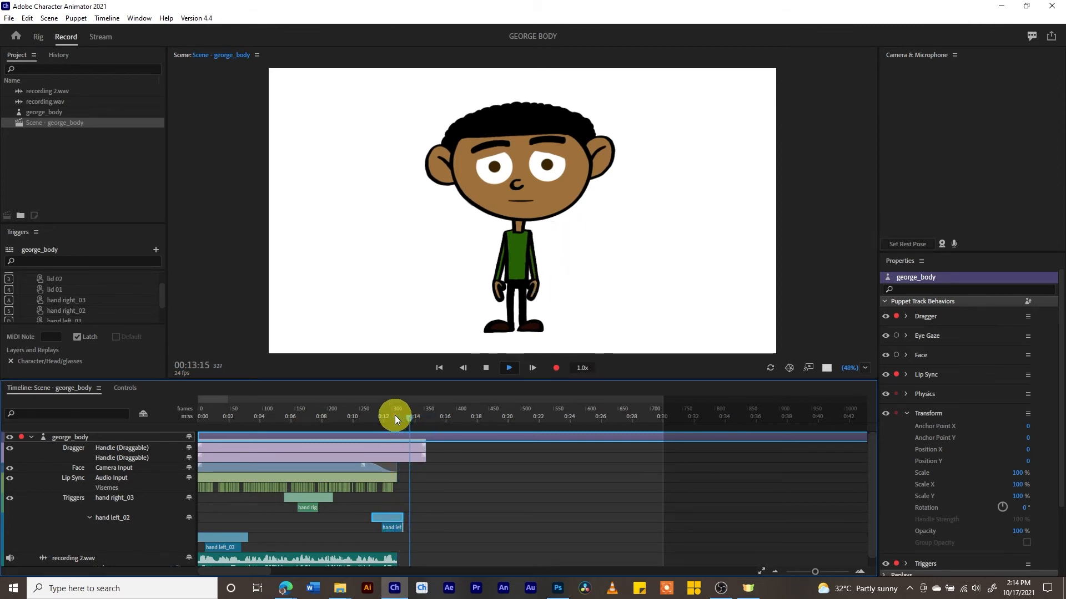
Replay the ending, play the whole scene from the start to review the hand gestures, and return the playhead to 0:00
{"action": "left_click", "coordinate": [377, 416]}
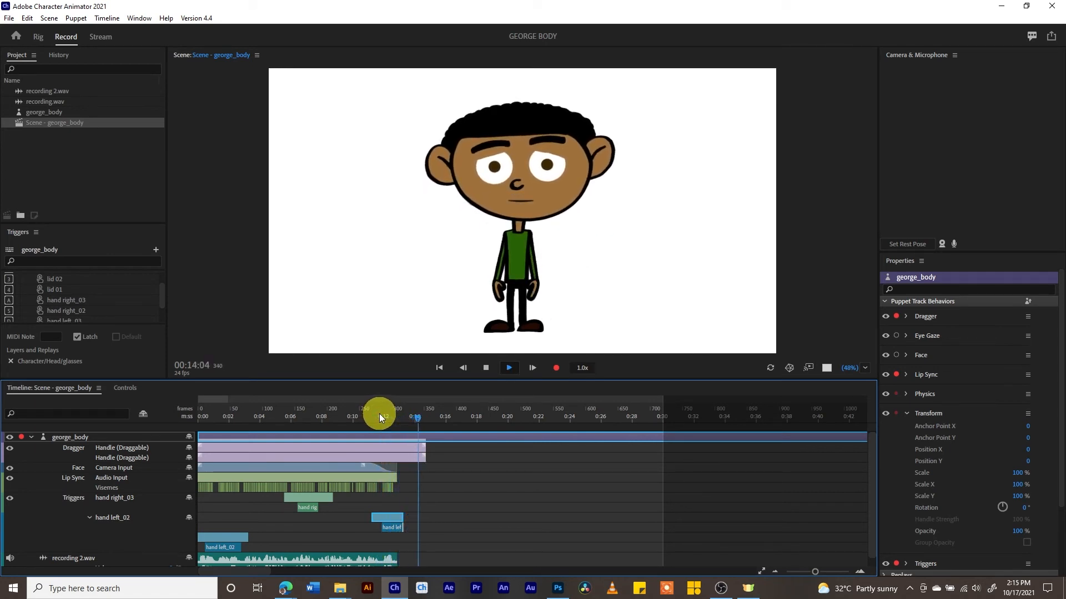
{"action": "key", "text": "space"}
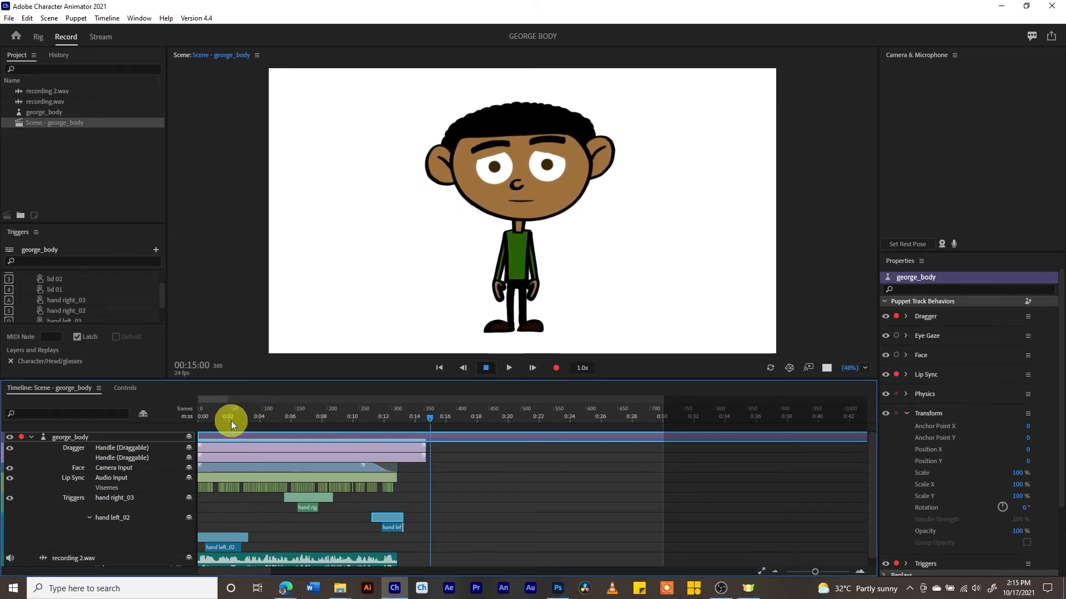
{"action": "left_click_drag", "start_coordinate": [232, 420], "coordinate": [128, 409]}
{"action": "key", "text": "space"}
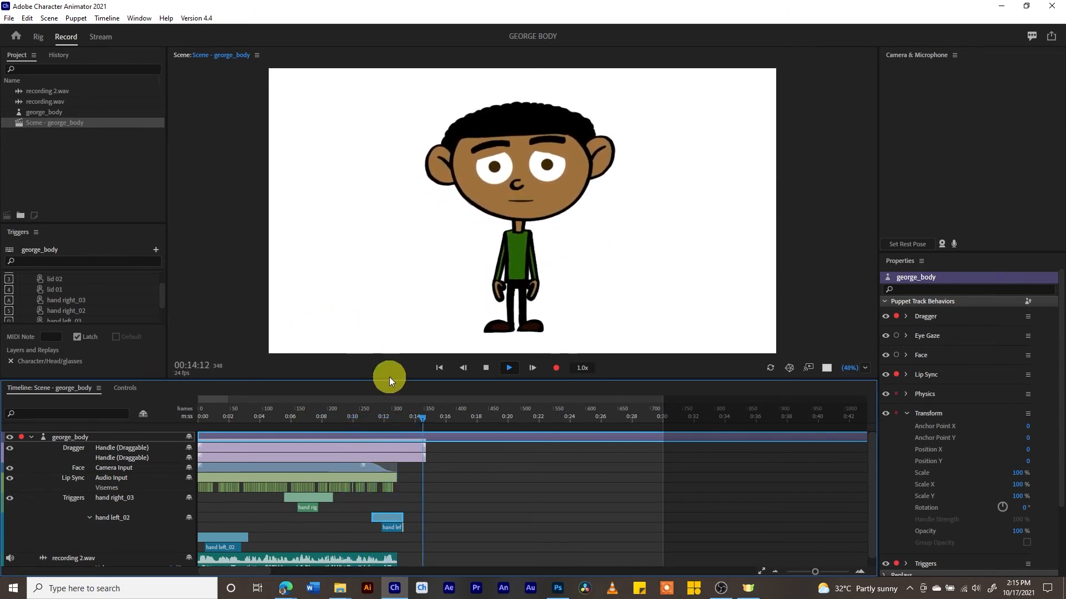
{"action": "key", "text": "space"}
{"action": "left_click_drag", "start_coordinate": [224, 419], "coordinate": [172, 416]}
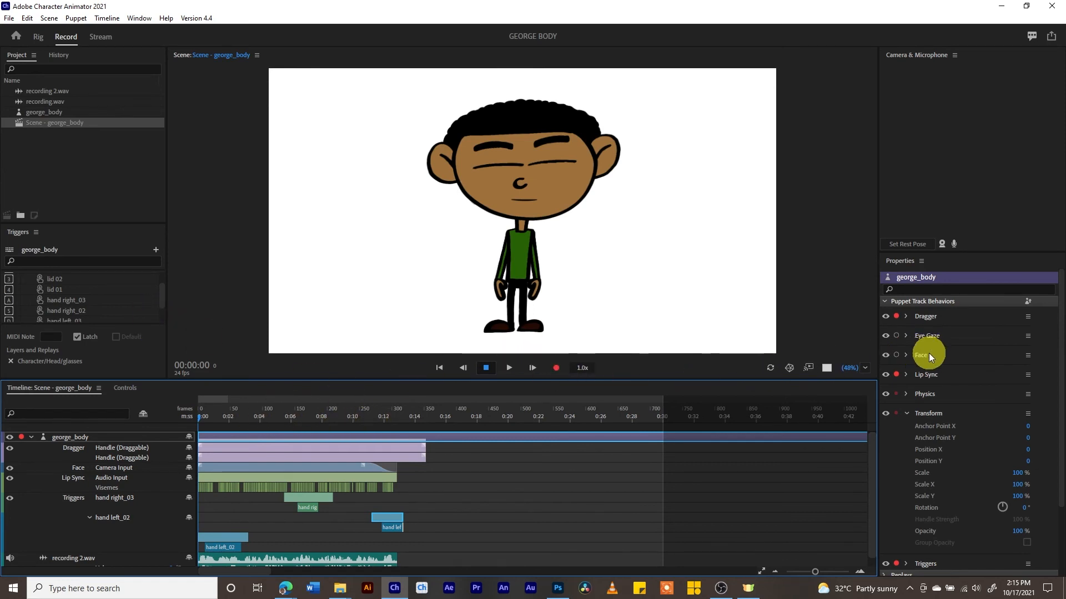
Disarm the Dragger behavior and enlarge the Triggers list so that all george_body triggers are visible
{"action": "left_click", "coordinate": [899, 316]}
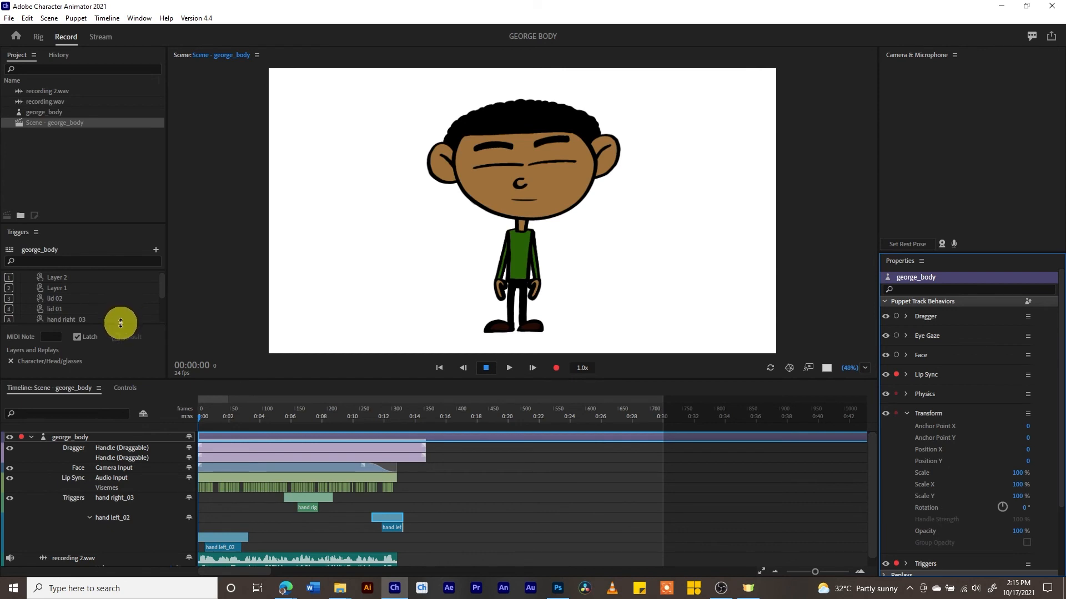
{"action": "left_click_drag", "start_coordinate": [119, 328], "coordinate": [113, 363]}
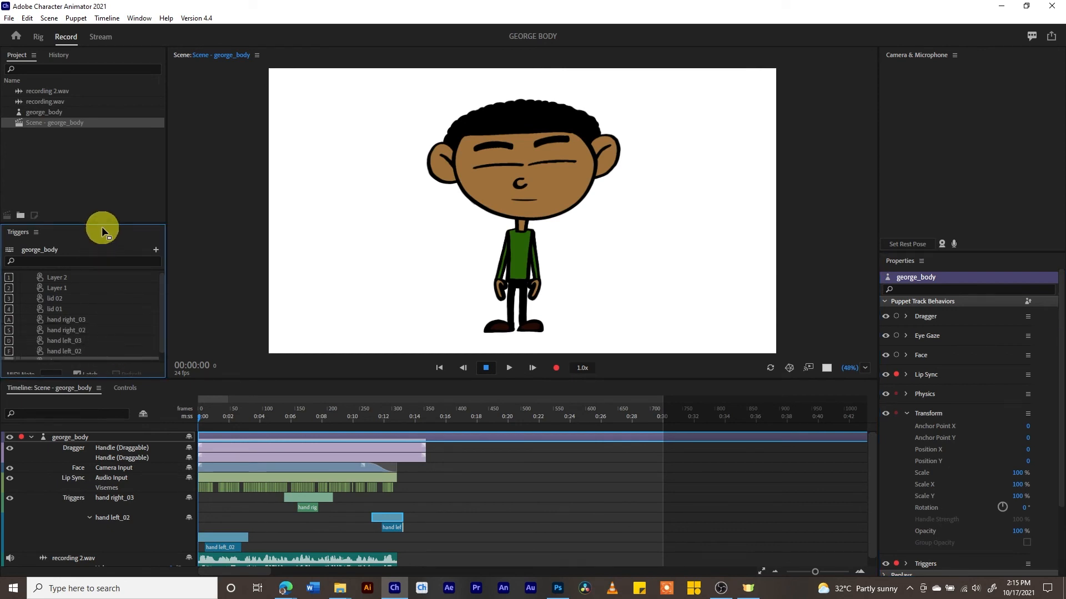
{"action": "left_click_drag", "start_coordinate": [102, 225], "coordinate": [102, 159]}
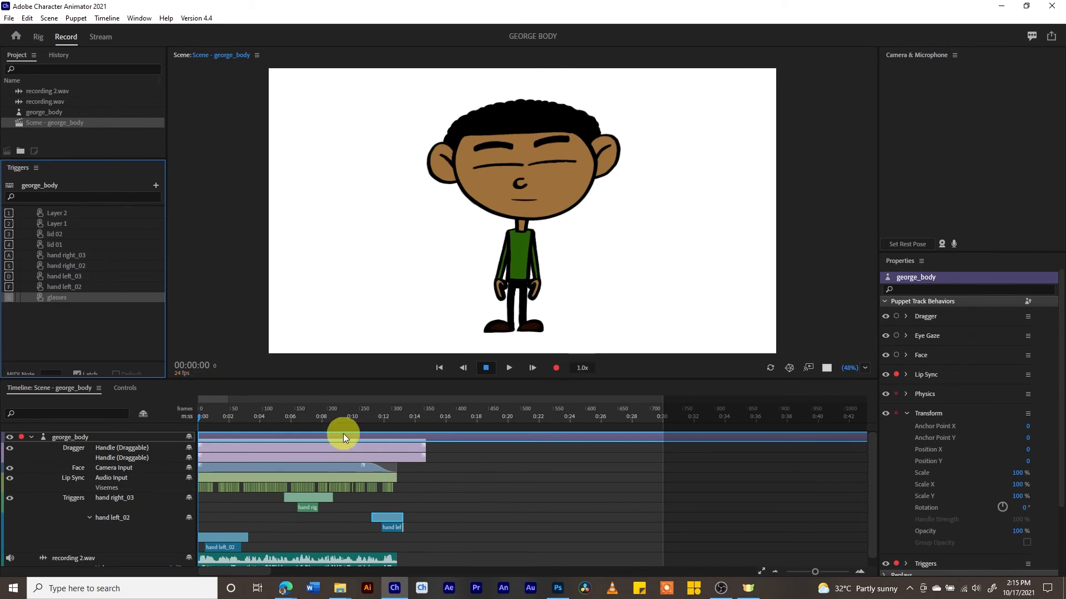
Record an eyelid trigger take from 0:00 to 0:14:20, firing lid 01 at about 0:00, 0:06 and 0:12, and lid 02 at about 0:03
{"action": "left_click", "coordinate": [274, 420]}
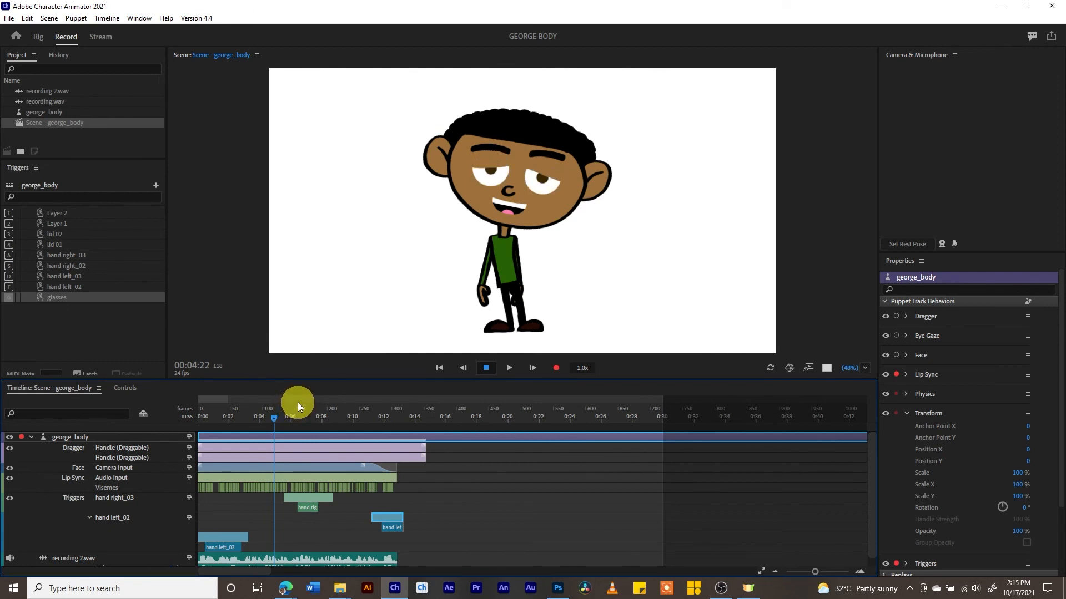
{"action": "left_click_drag", "start_coordinate": [270, 418], "coordinate": [190, 409]}
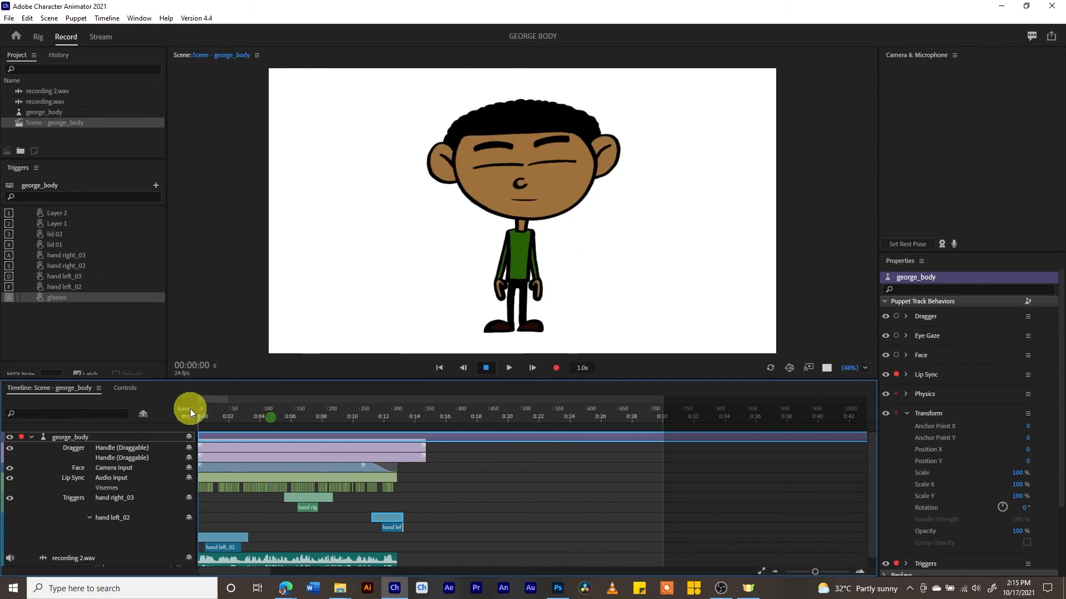
{"action": "left_click", "coordinate": [556, 369]}
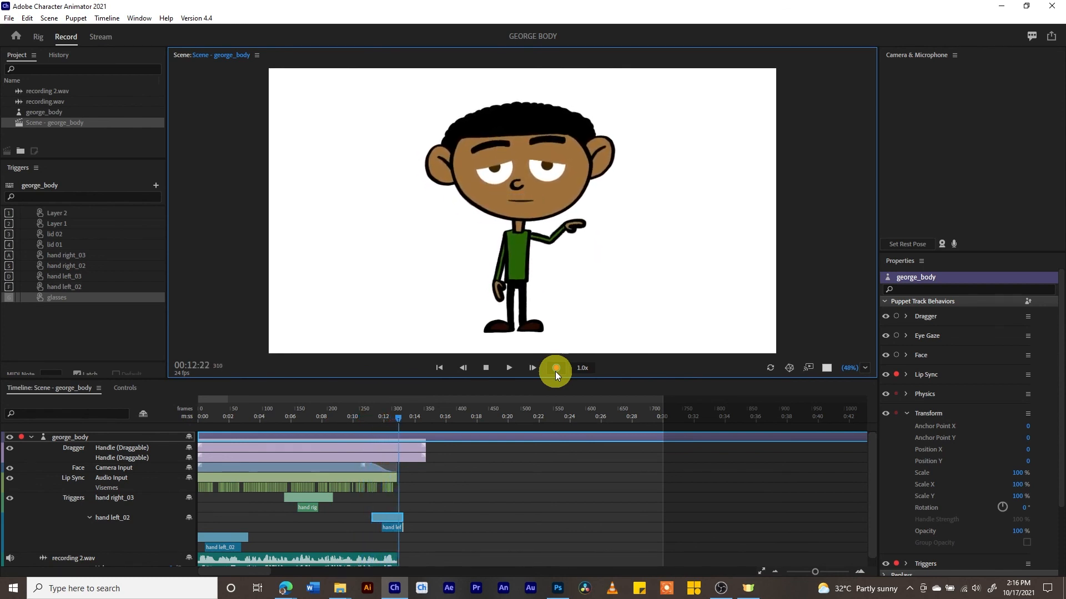
{"action": "left_click", "coordinate": [555, 369]}
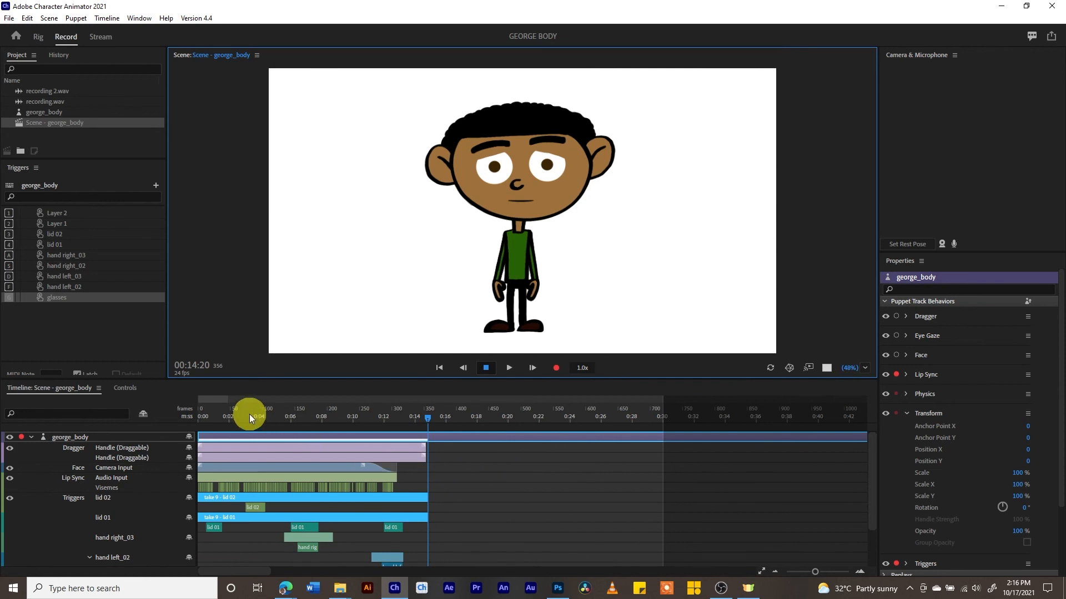
Play back the scene from the start to review the recorded lid 01 and lid 02 triggers
{"action": "key", "text": "Home"}
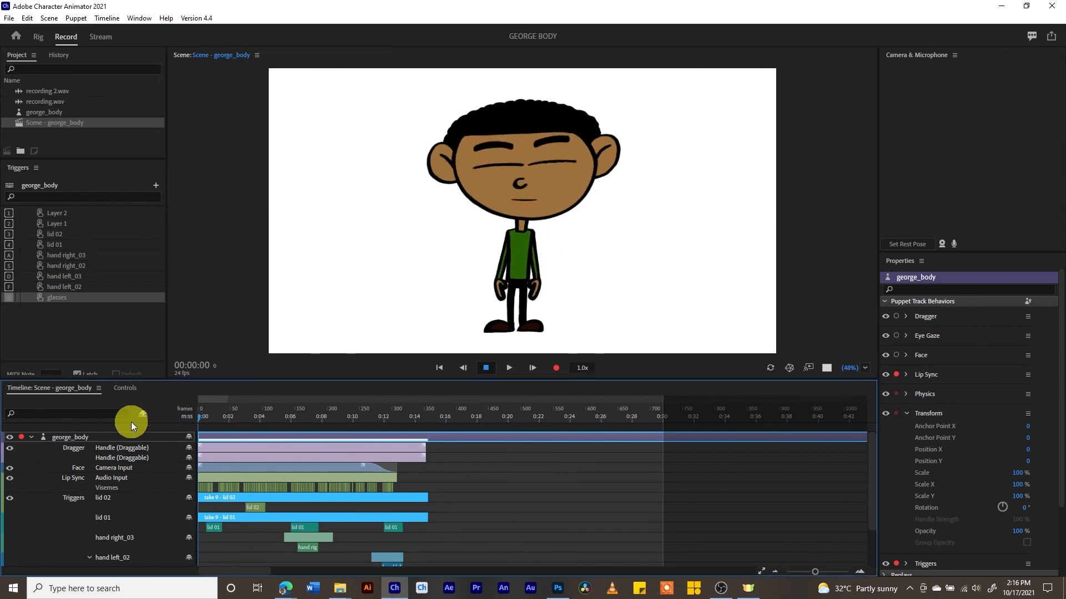
{"action": "key", "text": "space"}
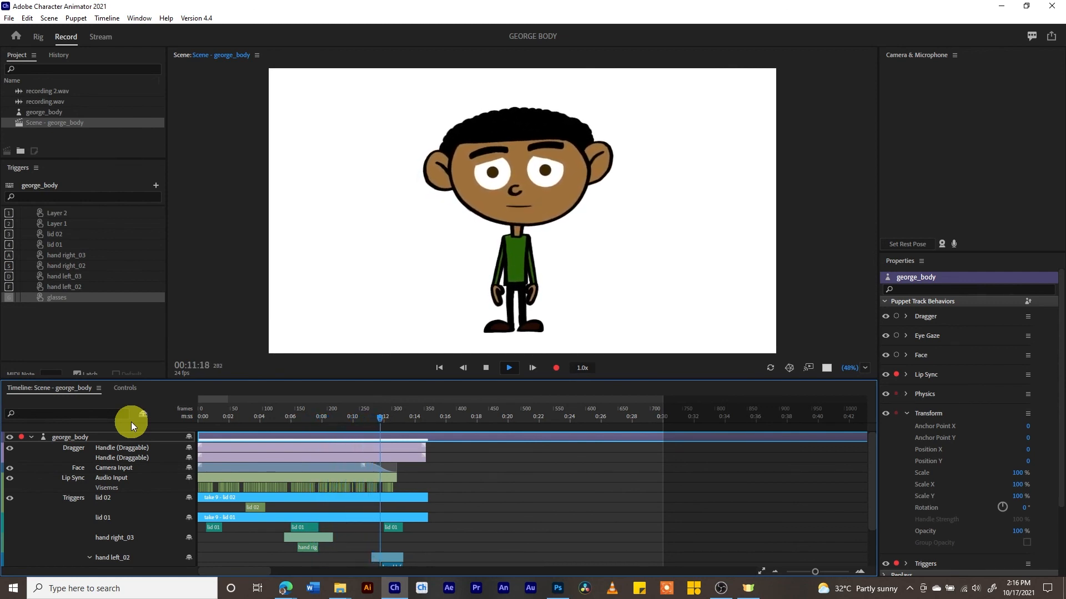
{"action": "key", "text": "space"}
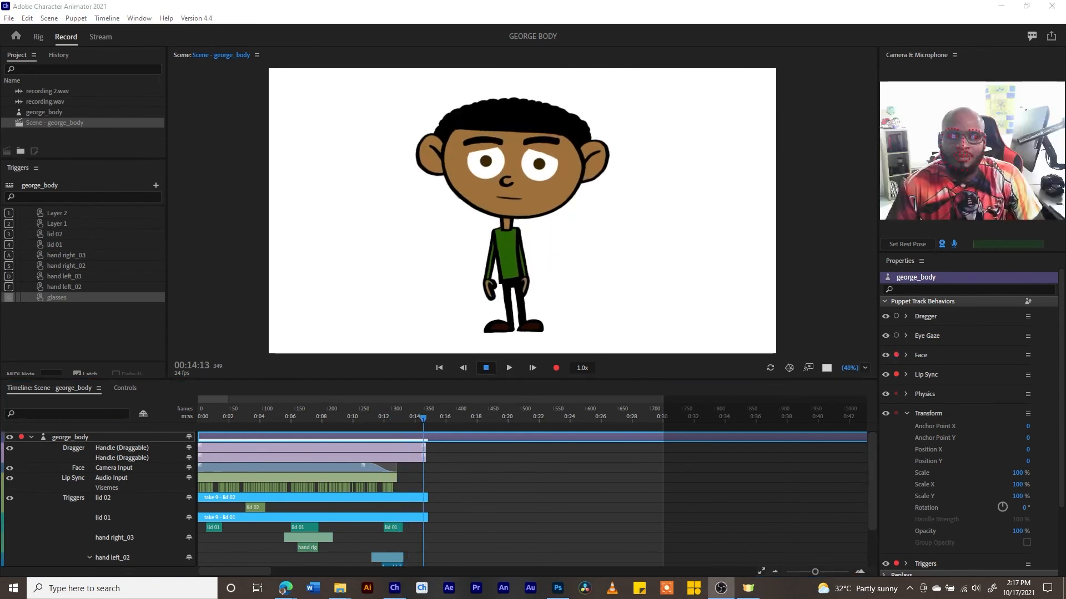